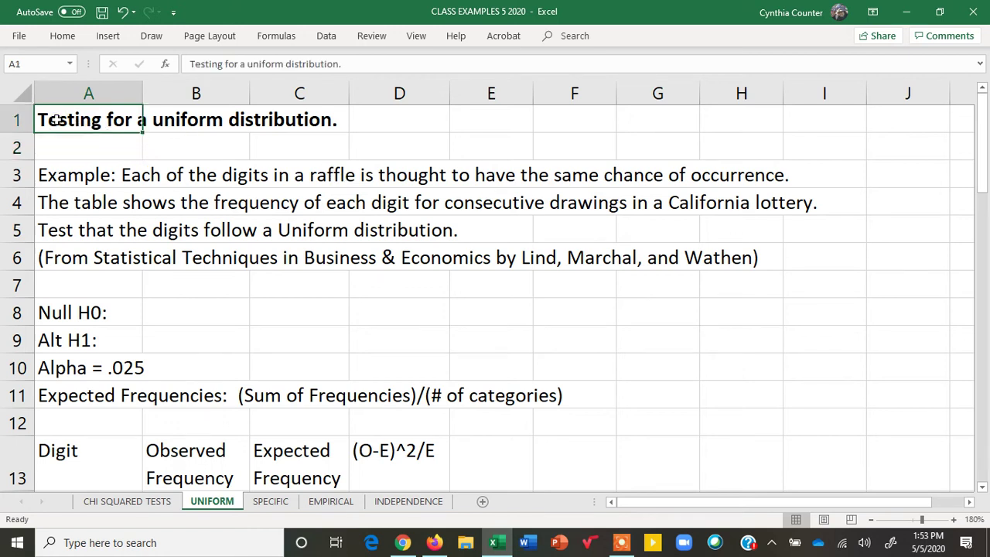
Review the uniform distribution example's title, the observed frequencies for the digits, and their total.
{"action": "left_click_drag", "start_coordinate": [56, 120], "coordinate": [316, 122]}
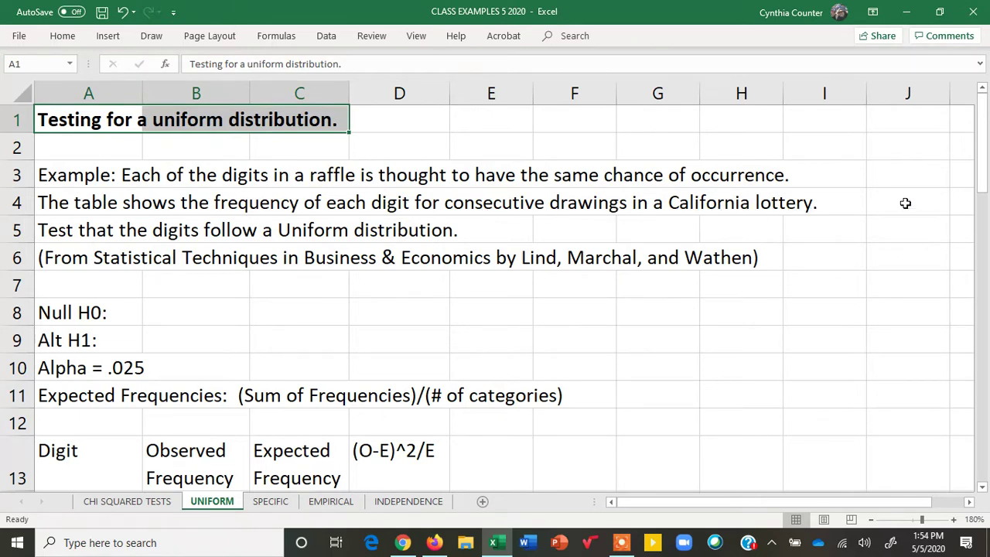
{"action": "left_click_drag", "start_coordinate": [985, 118], "coordinate": [987, 202]}
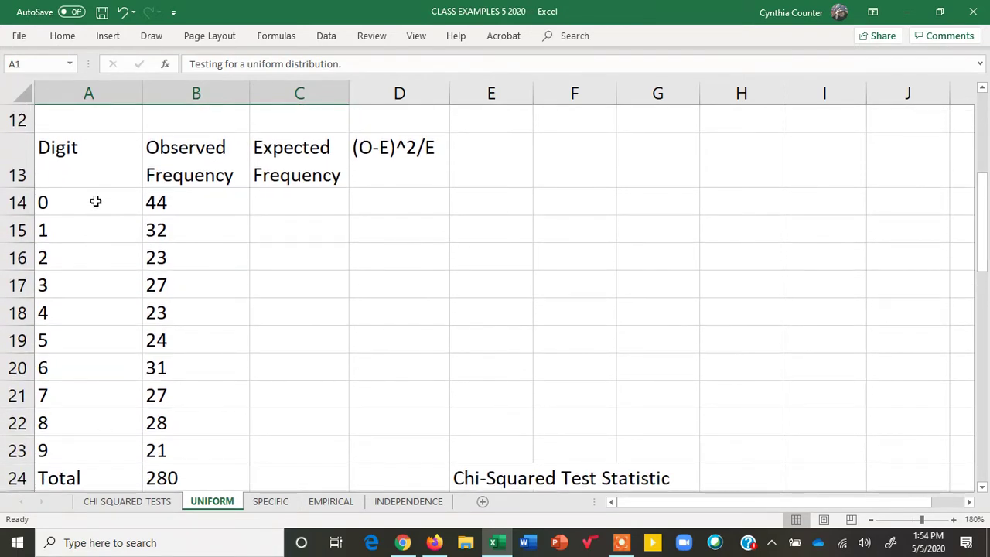
{"action": "left_click", "coordinate": [177, 481]}
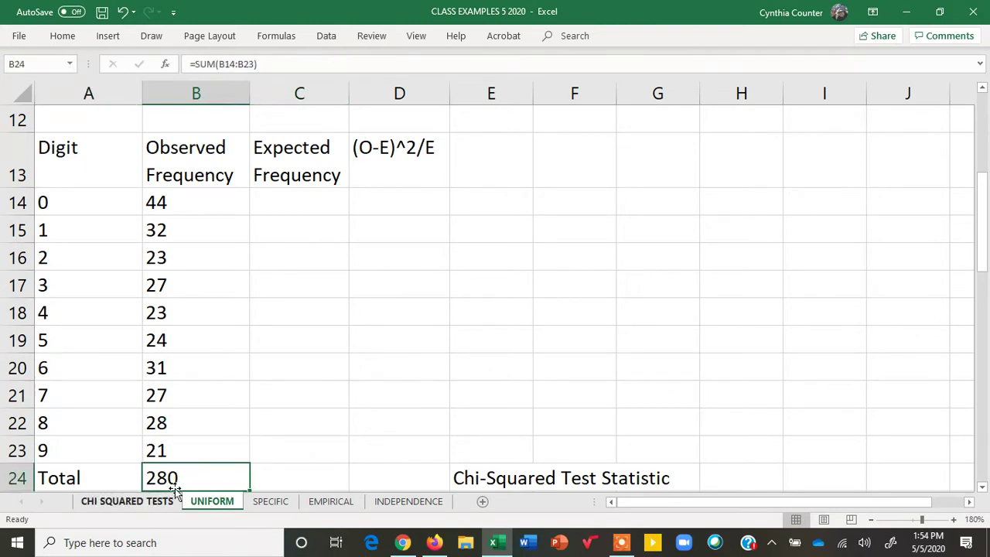
{"action": "left_click", "coordinate": [192, 197]}
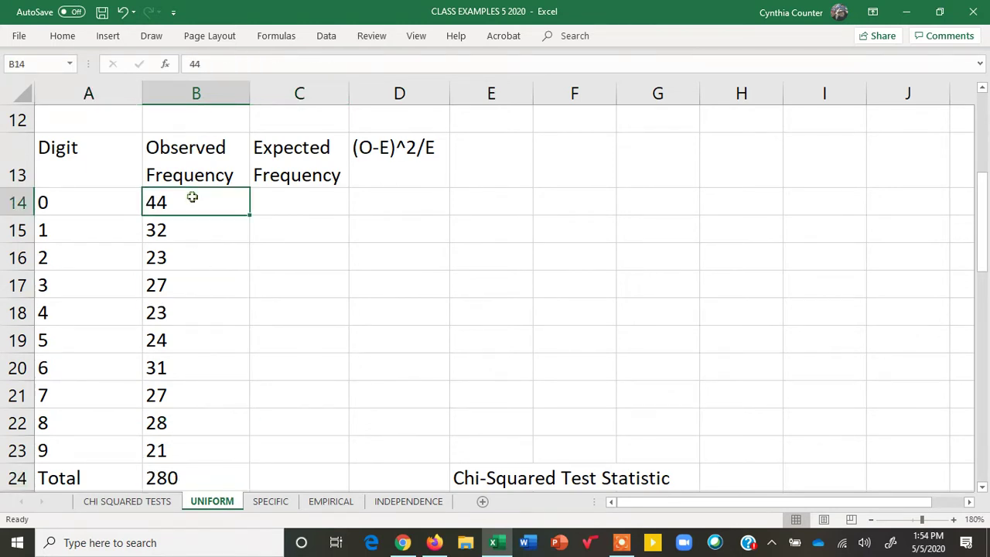
{"action": "left_click", "coordinate": [197, 229]}
{"action": "left_click", "coordinate": [196, 259]}
{"action": "left_click", "coordinate": [199, 284]}
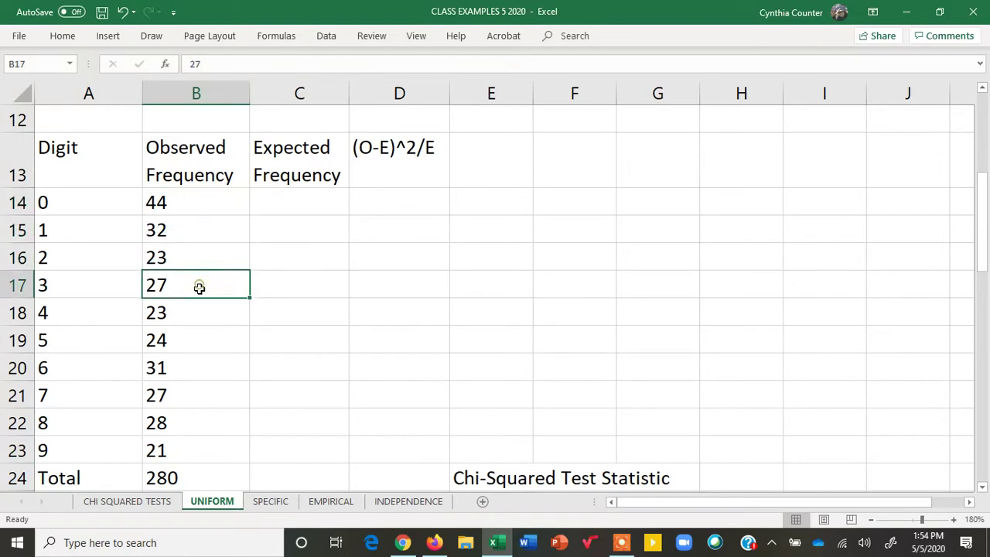
{"action": "left_click", "coordinate": [201, 308]}
{"action": "left_click", "coordinate": [204, 336]}
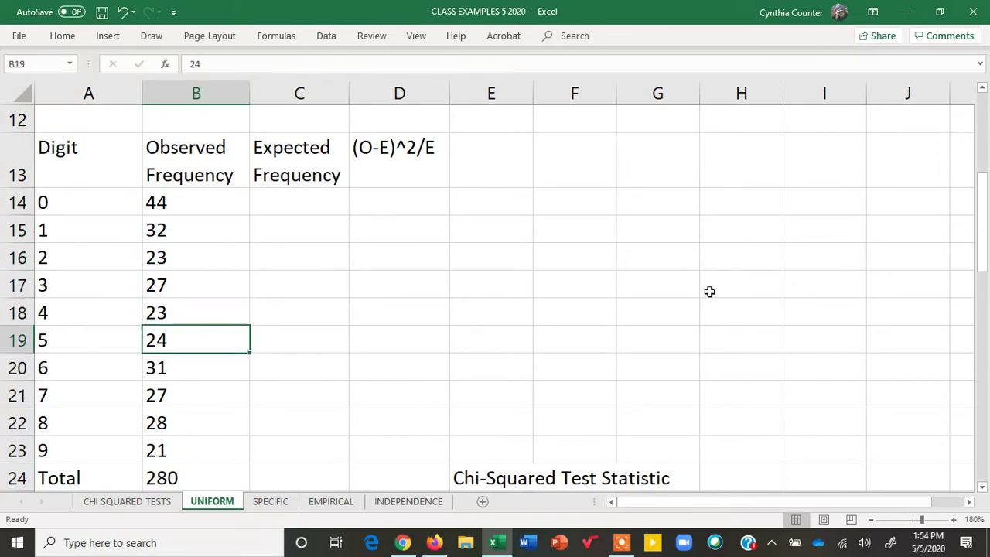
Enter the null hypothesis "All proportions are equal." in cell B8.
{"action": "left_click_drag", "start_coordinate": [988, 282], "coordinate": [985, 196]}
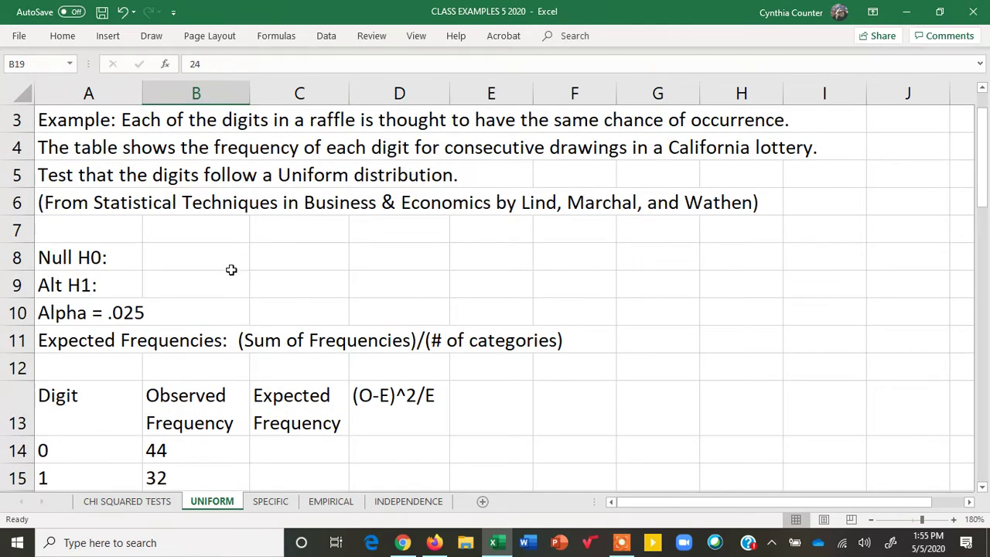
{"action": "left_click", "coordinate": [210, 256]}
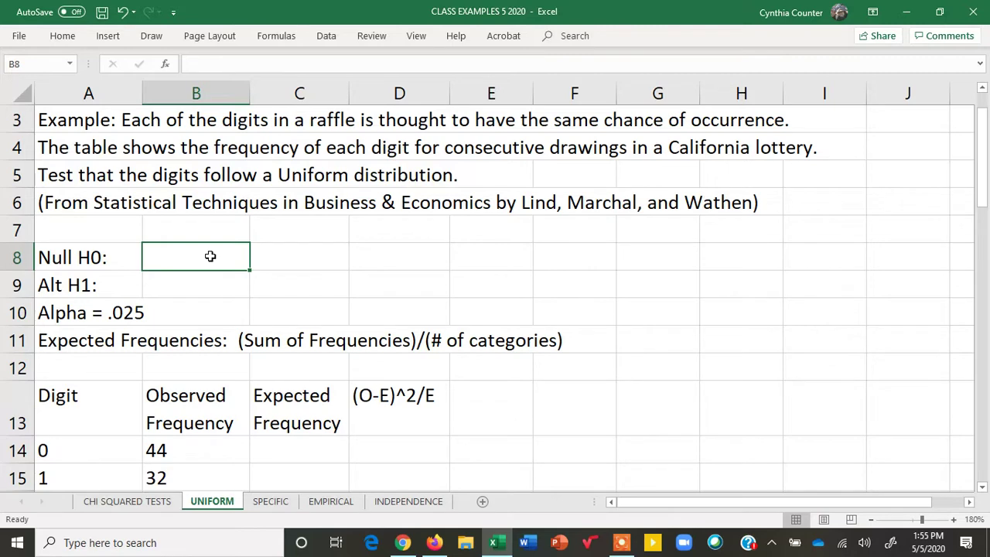
{"action": "type", "text": "All proportio"}
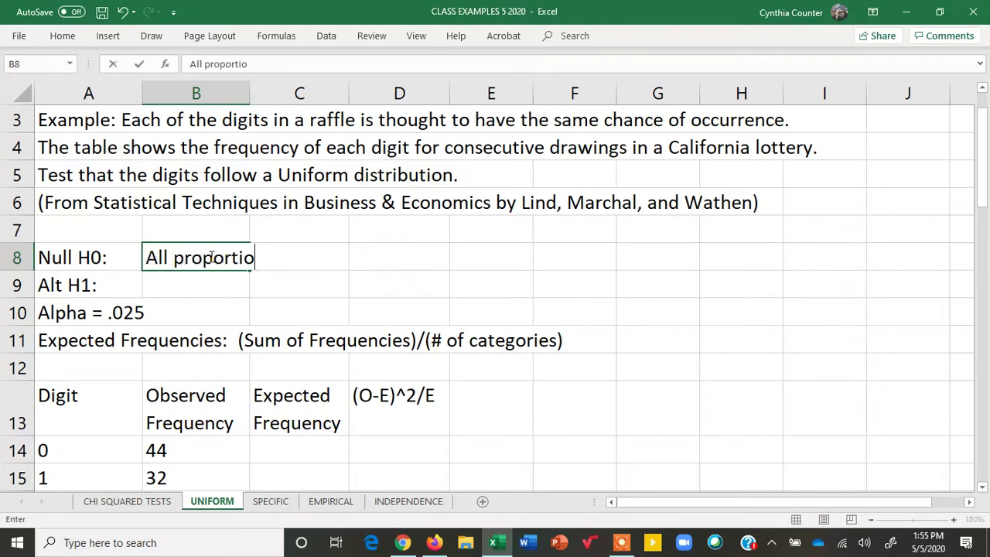
{"action": "type", "text": "ns are eq"}
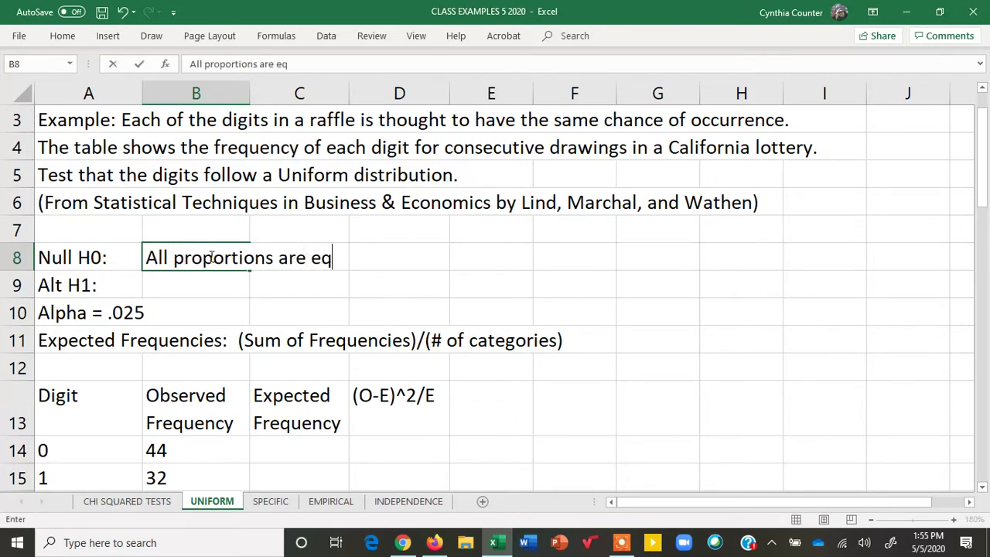
{"action": "type", "text": "ual."}
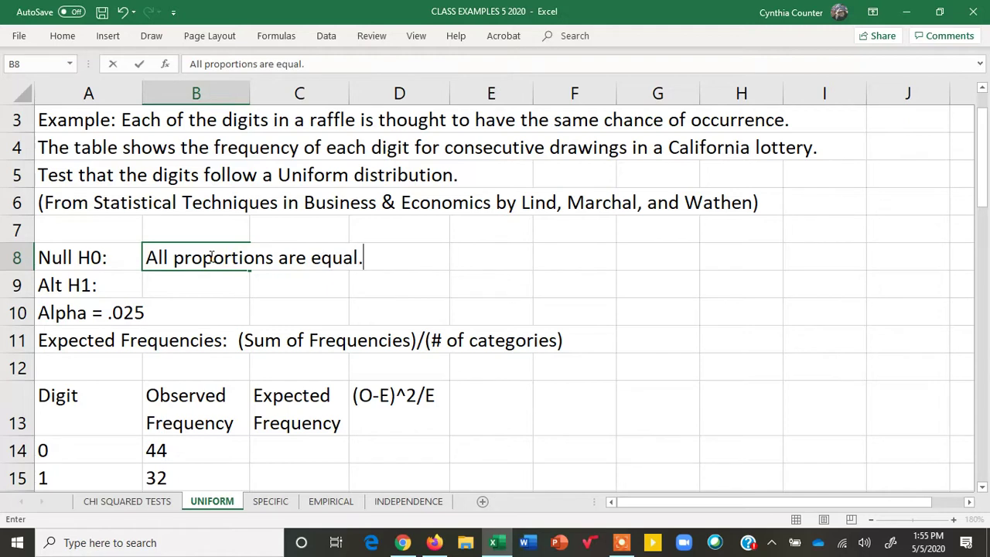
Enter the alternative hypothesis "At least one proportion is different." in cell B9.
{"action": "left_click", "coordinate": [156, 287]}
{"action": "type", "text": "At"}
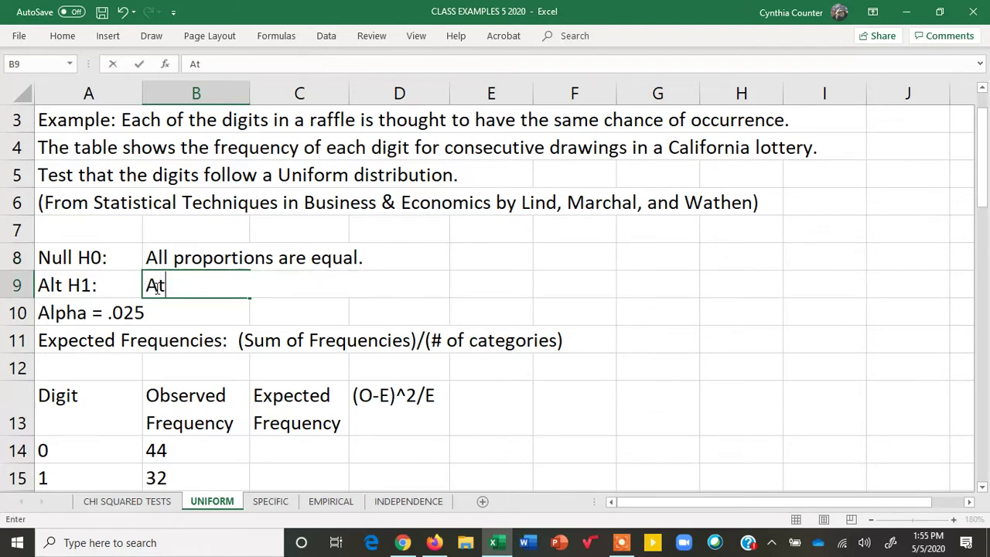
{"action": "type", "text": " least one prop"}
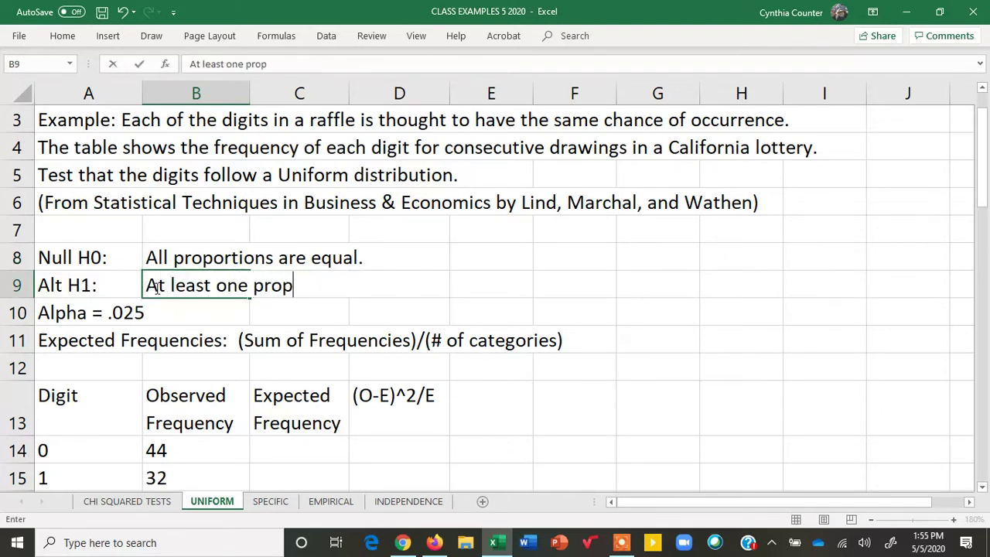
{"action": "type", "text": "ortion is different."}
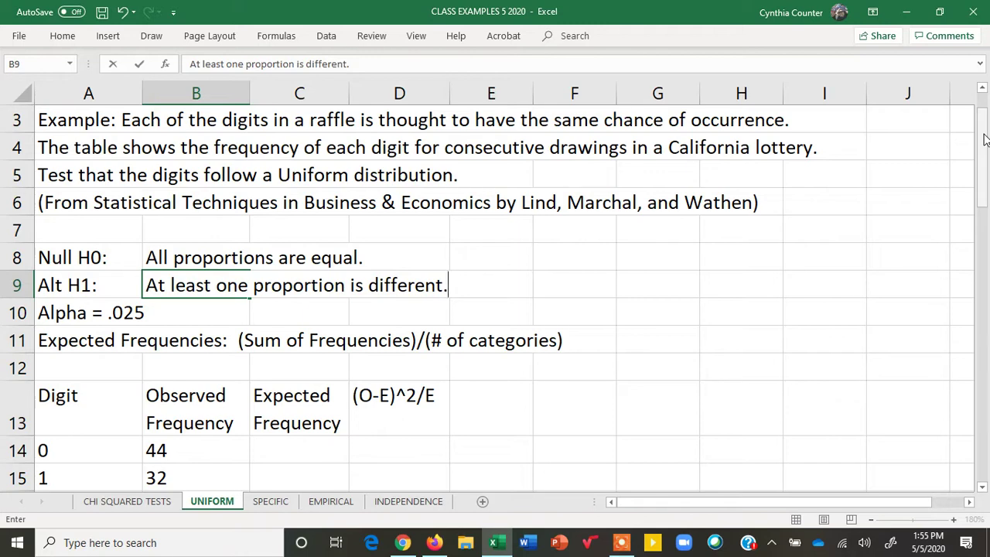
Examine the Observed Frequency and Expected Frequency columns and the formula behind the observed total in B24.
{"action": "left_click_drag", "start_coordinate": [984, 140], "coordinate": [986, 172]}
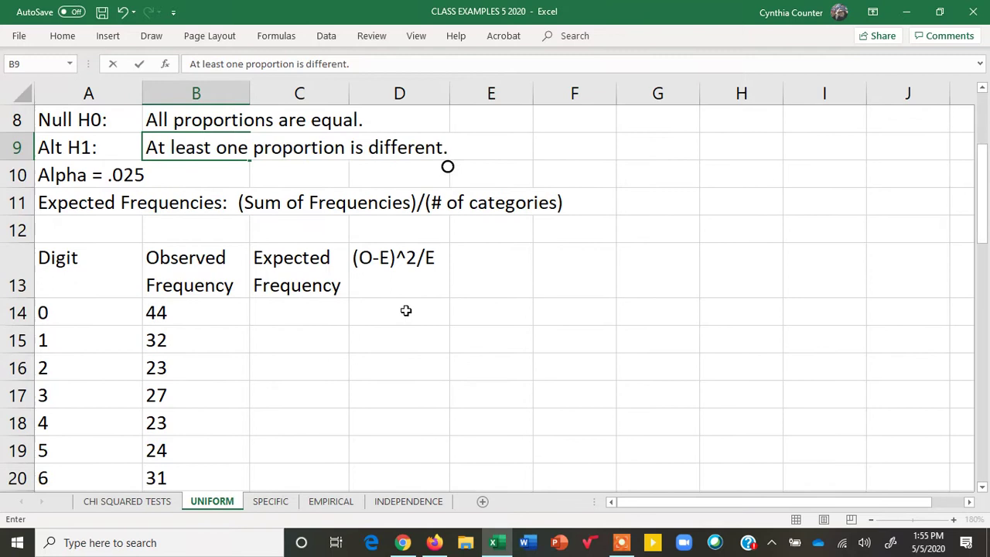
{"action": "left_click_drag", "start_coordinate": [225, 309], "coordinate": [206, 444]}
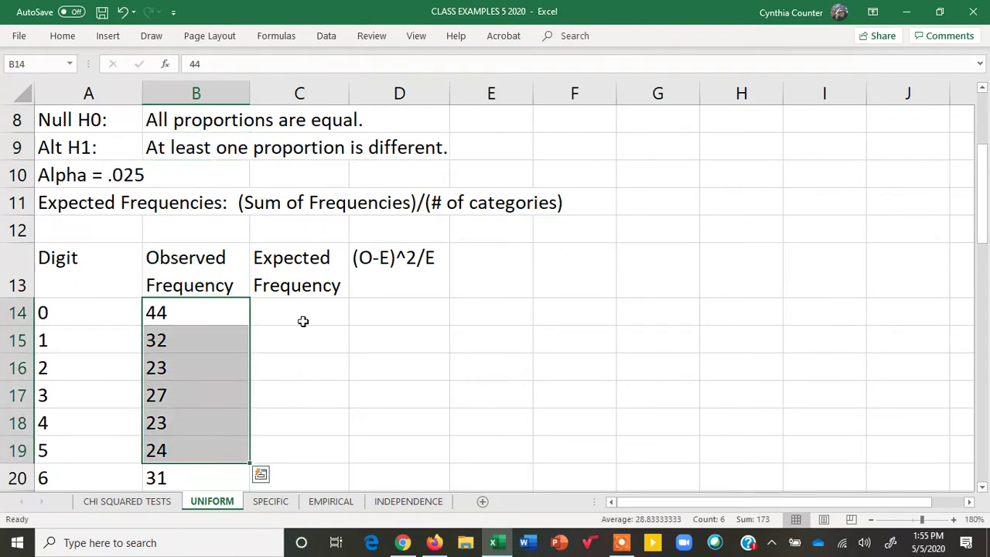
{"action": "left_click", "coordinate": [215, 280]}
{"action": "left_click", "coordinate": [285, 273]}
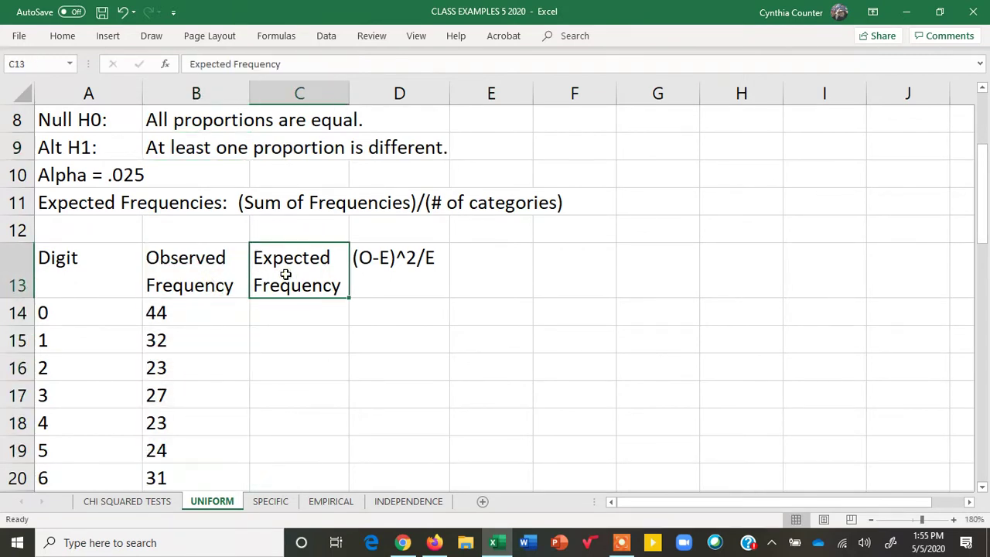
{"action": "left_click_drag", "start_coordinate": [302, 312], "coordinate": [303, 467]}
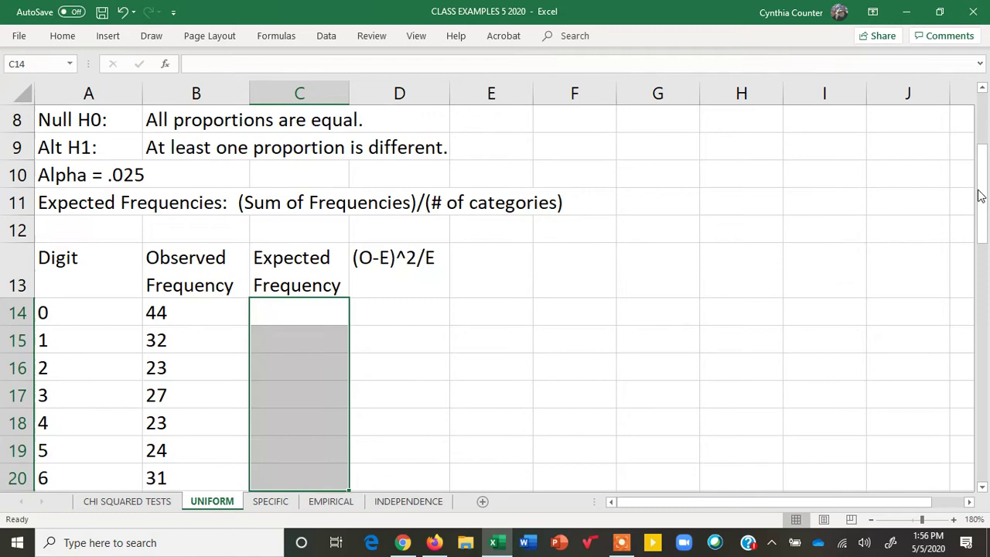
{"action": "left_click_drag", "start_coordinate": [980, 195], "coordinate": [980, 267]}
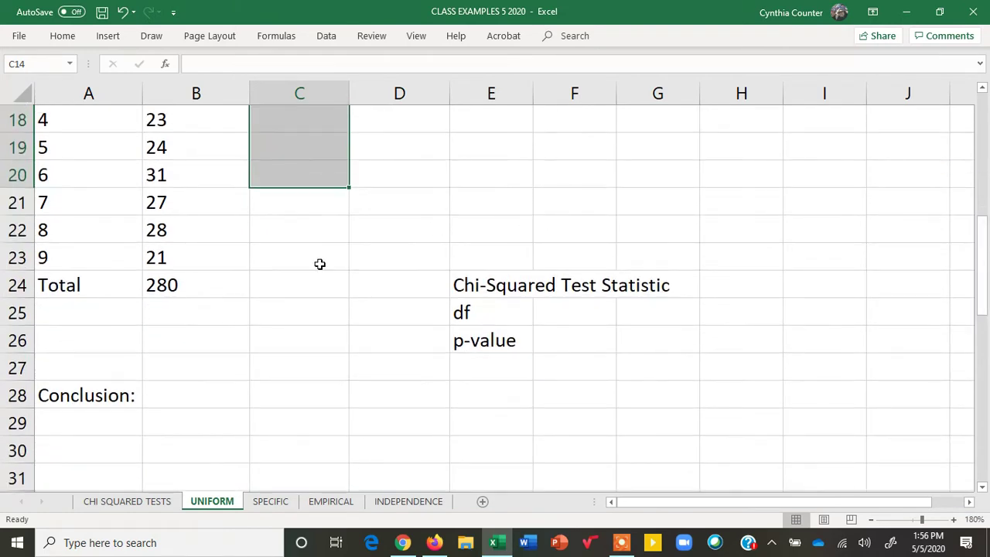
{"action": "left_click", "coordinate": [195, 283]}
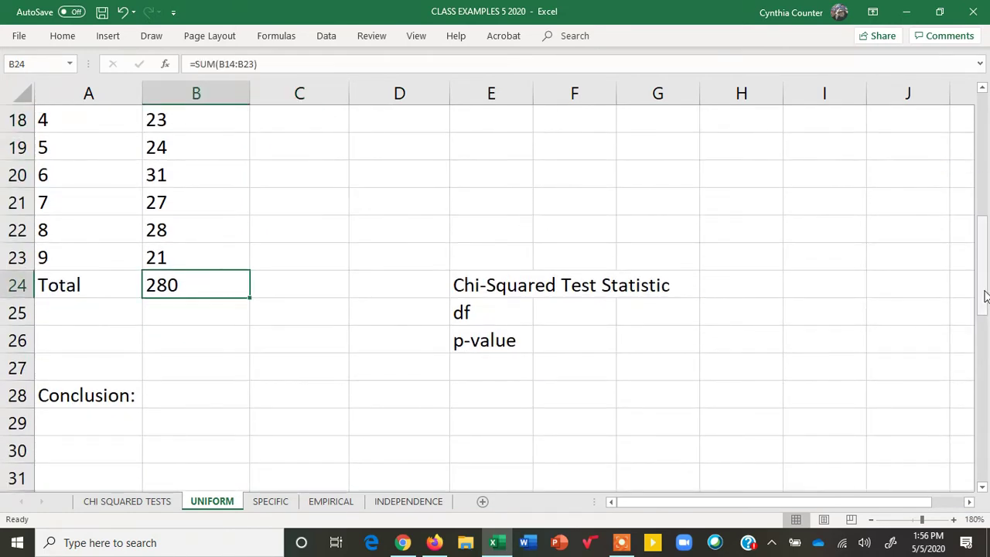
Calculate the expected frequency in C14 with =280/10 and fill it down through C23 for all digits.
{"action": "left_click_drag", "start_coordinate": [985, 296], "coordinate": [985, 201]}
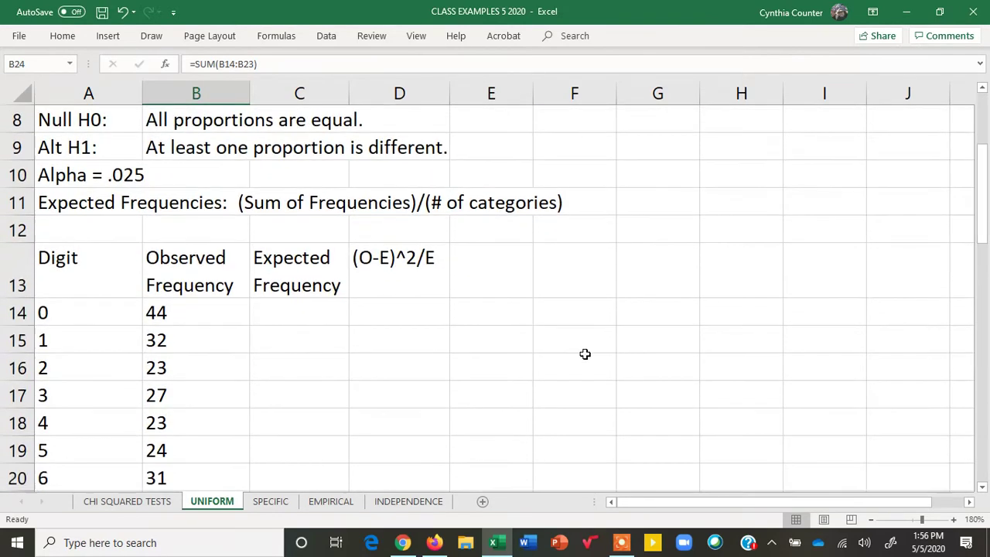
{"action": "left_click", "coordinate": [302, 313]}
{"action": "type", "text": "="}
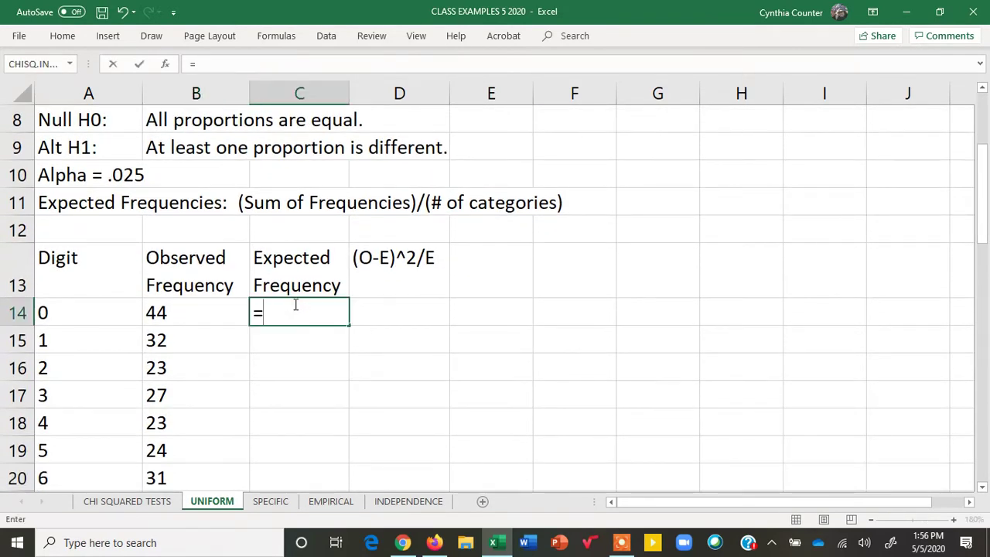
{"action": "type", "text": "280/10"}
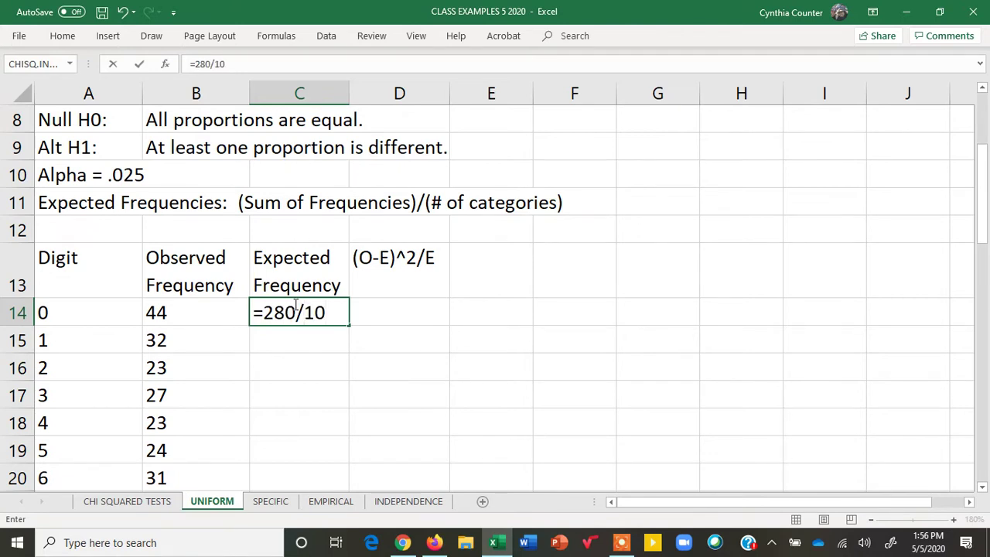
{"action": "key", "text": "Return"}
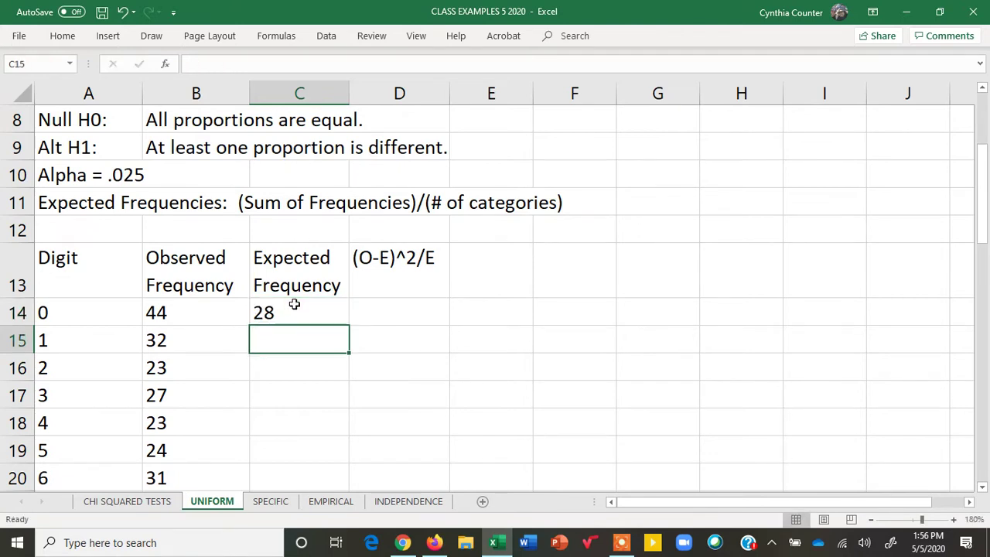
{"action": "left_click", "coordinate": [294, 305]}
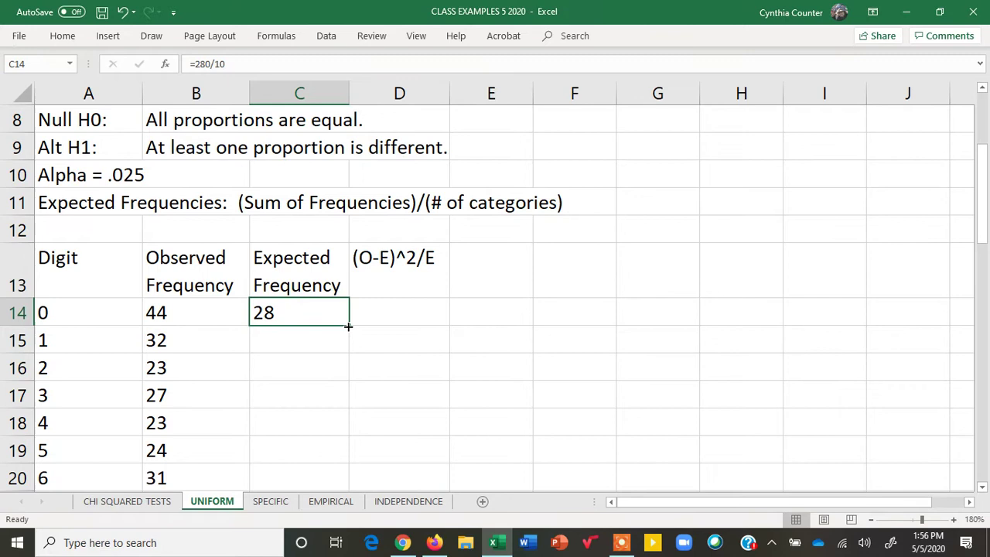
{"action": "left_click_drag", "start_coordinate": [348, 326], "coordinate": [322, 374]}
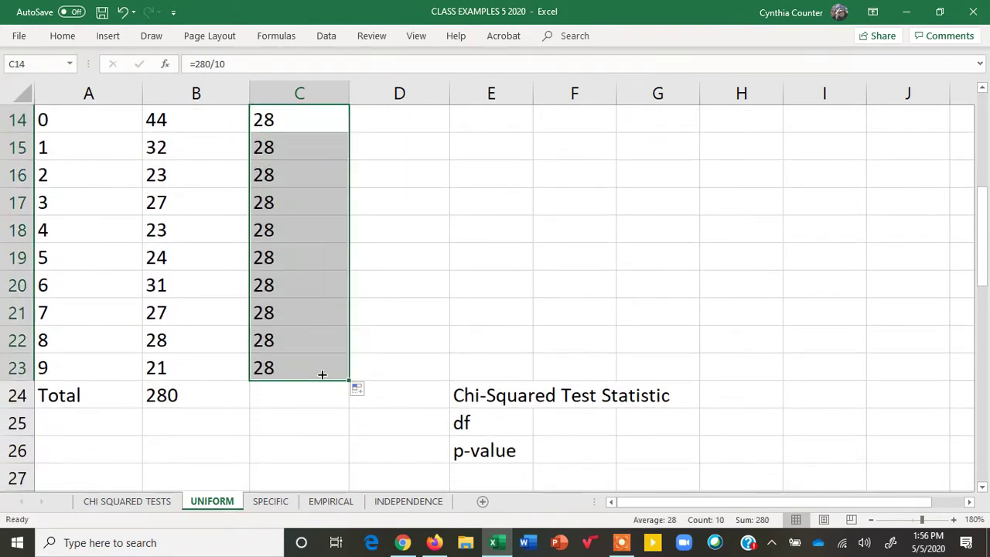
Sum the expected frequencies in C24 with AutoSum and compare the result with the observed total in B24.
{"action": "left_click", "coordinate": [283, 396]}
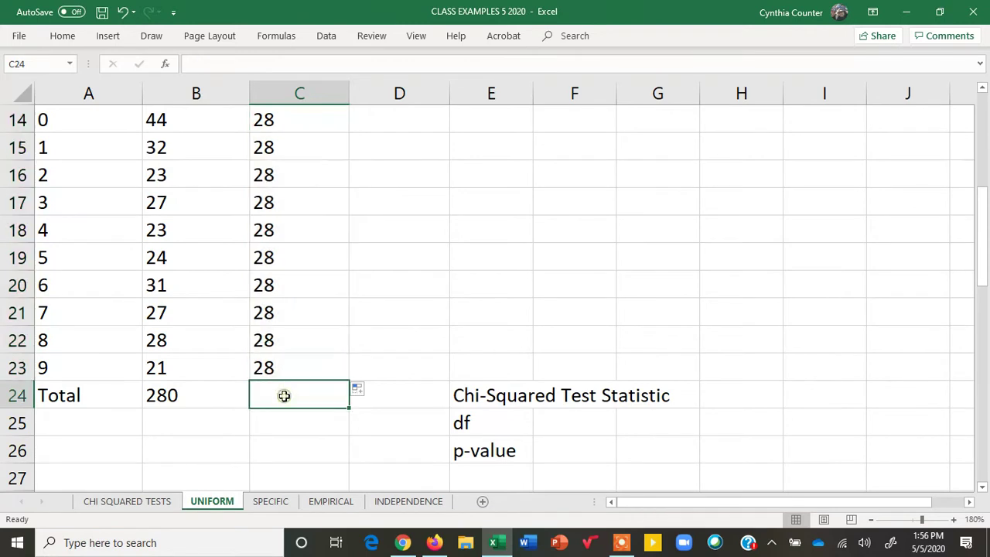
{"action": "left_click", "coordinate": [280, 36]}
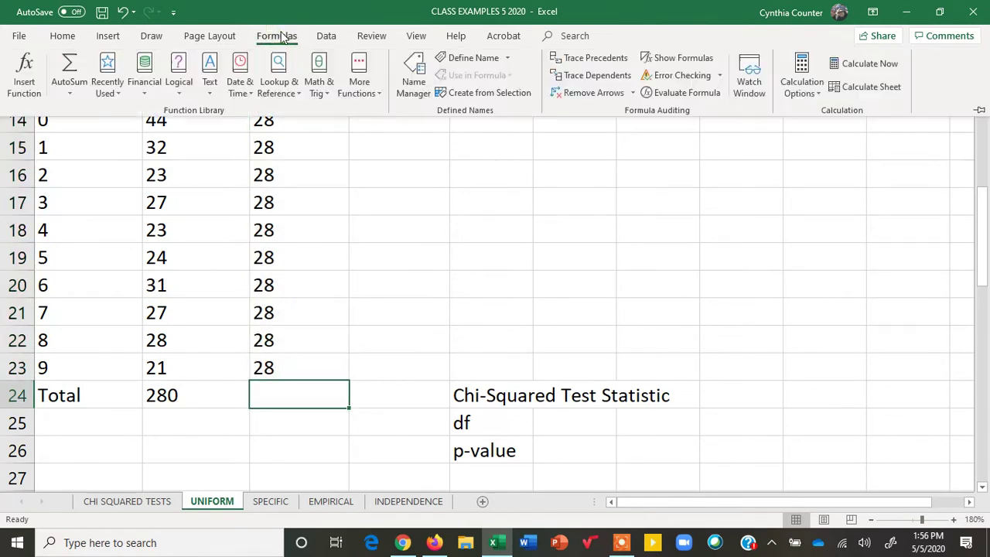
{"action": "left_click", "coordinate": [69, 68]}
{"action": "key", "text": "Return"}
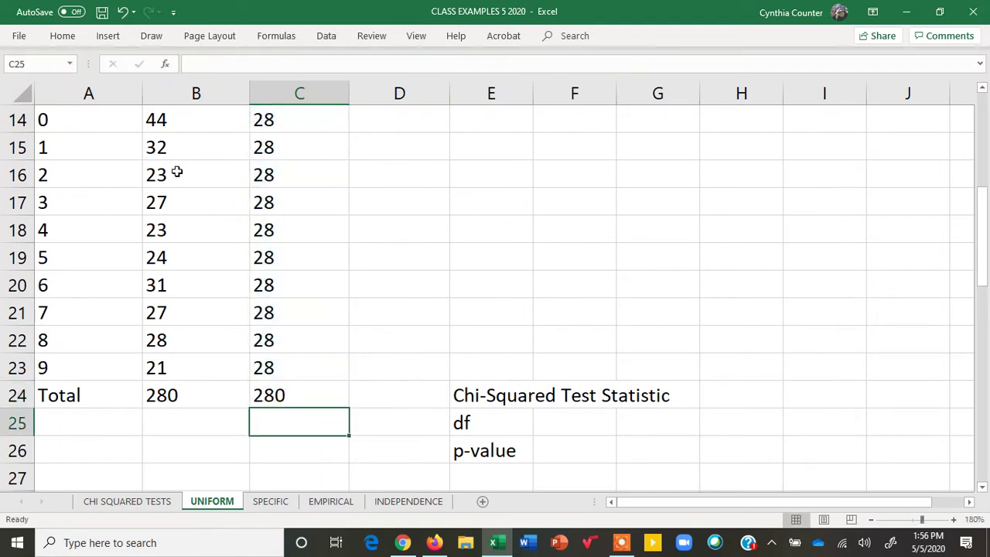
{"action": "left_click", "coordinate": [288, 398]}
{"action": "left_click", "coordinate": [192, 398]}
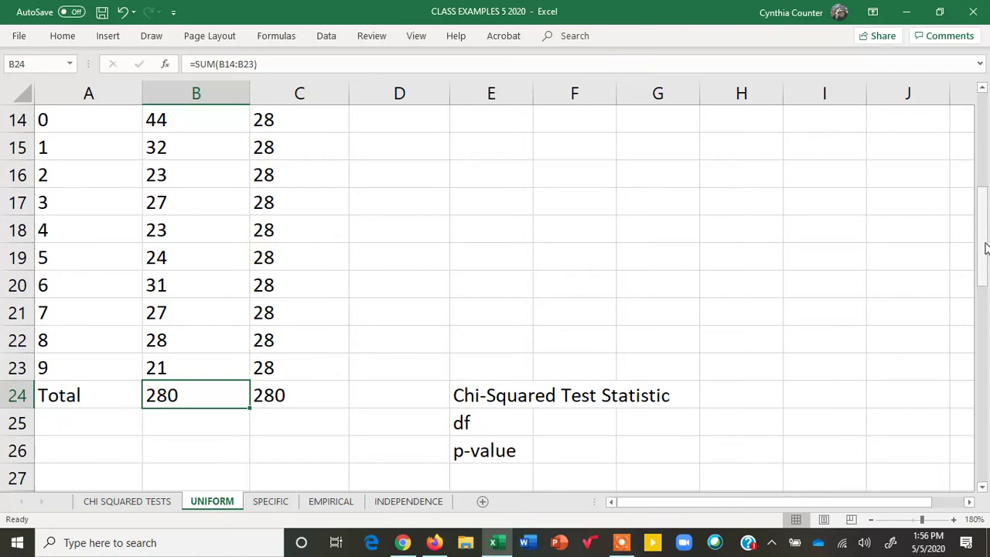
Calculate (O-E)^2/E in D14 with =(B14-C14)^2/C14 and fill it down through D23 for all digits.
{"action": "left_click_drag", "start_coordinate": [982, 244], "coordinate": [982, 204]}
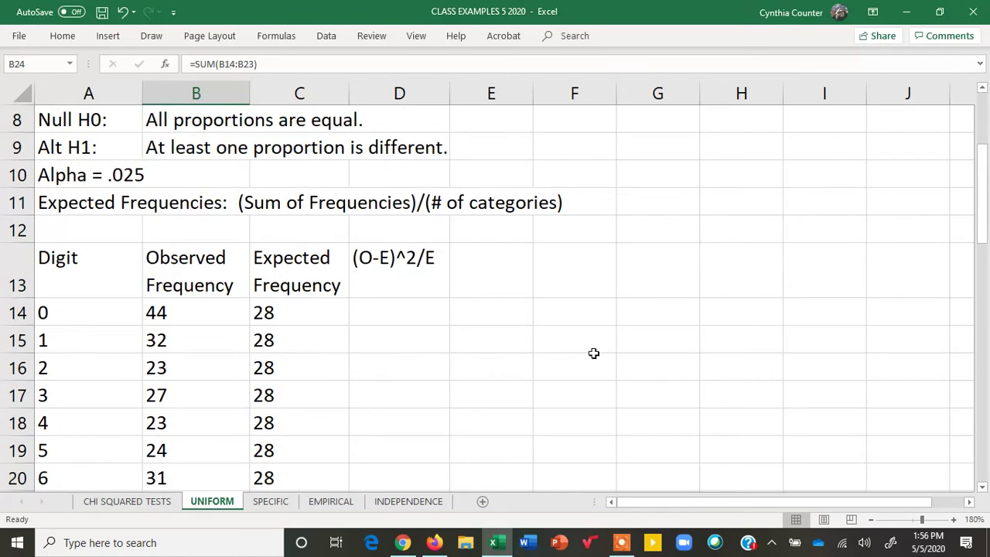
{"action": "left_click", "coordinate": [414, 316]}
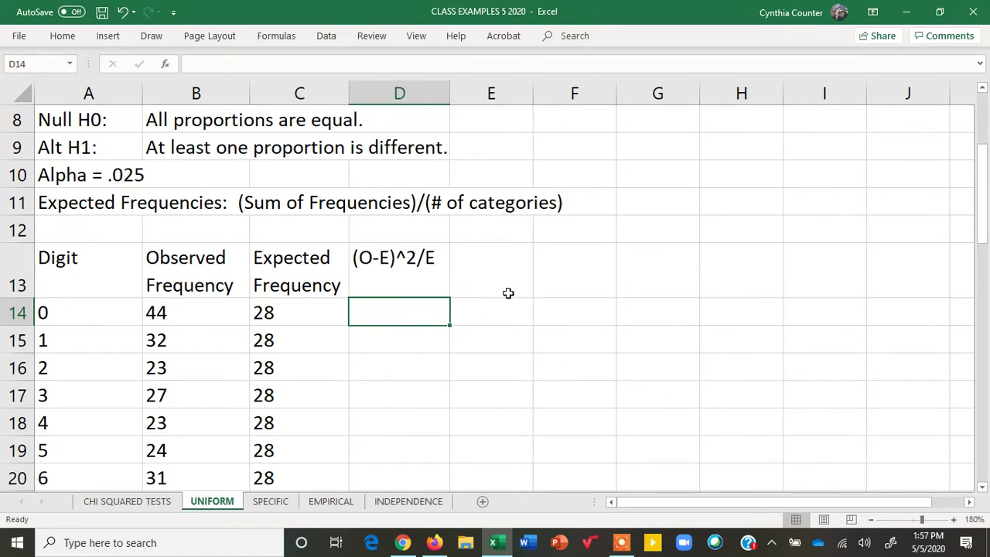
{"action": "type", "text": "="}
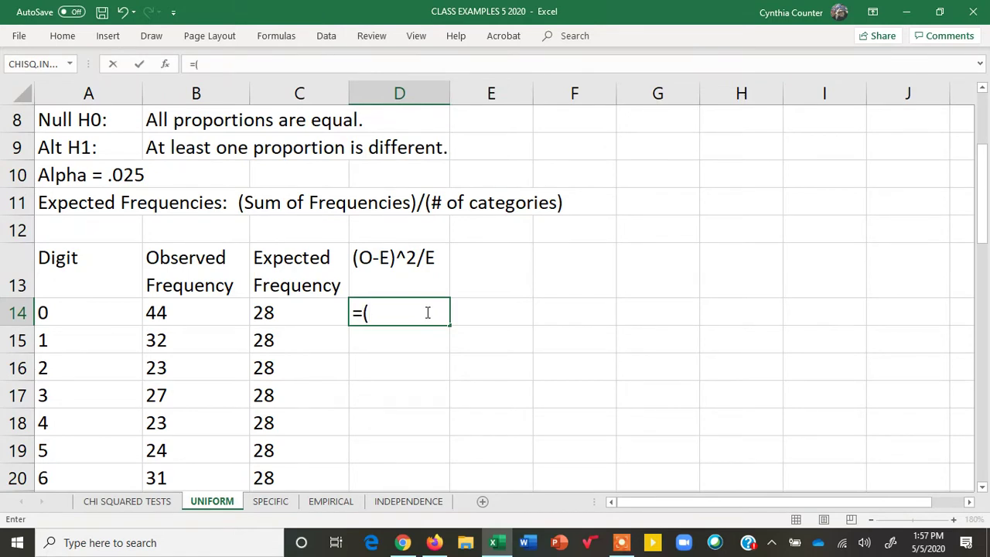
{"action": "type", "text": "("}
{"action": "left_click", "coordinate": [191, 312]}
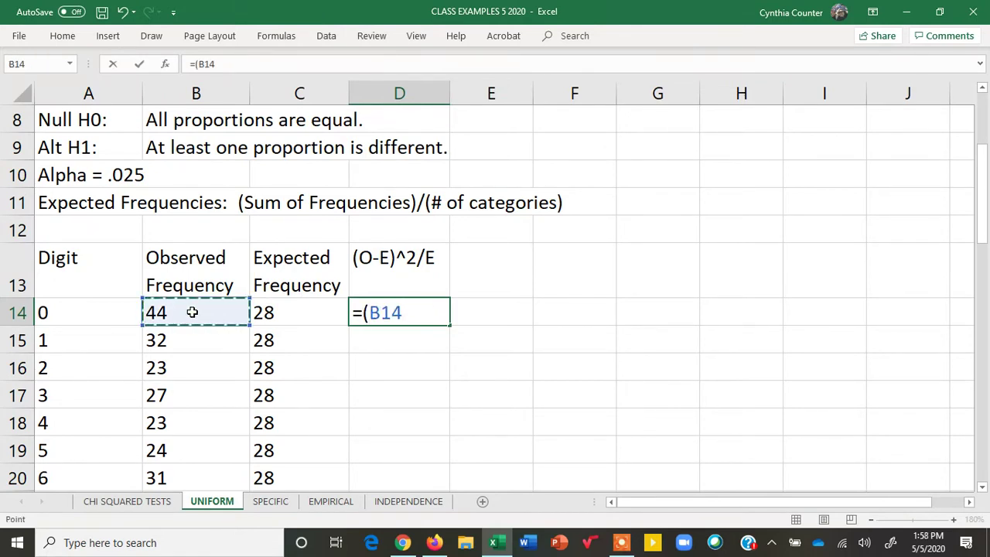
{"action": "type", "text": "-"}
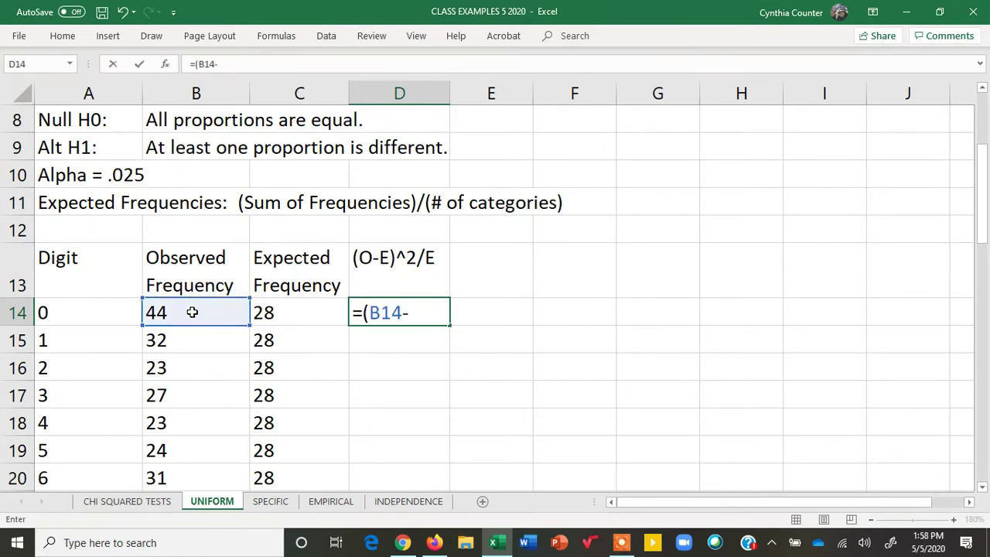
{"action": "left_click", "coordinate": [275, 312]}
{"action": "type", "text": ")"}
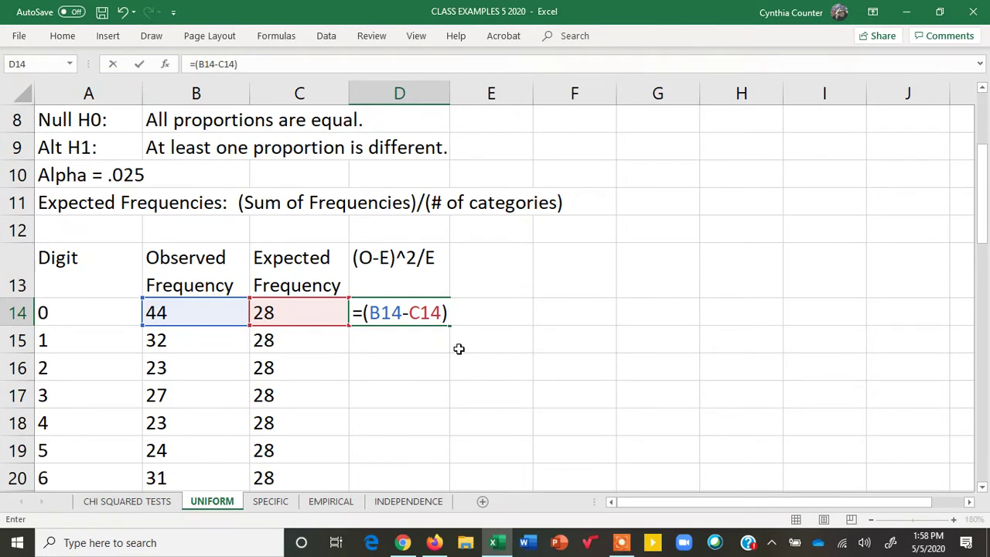
{"action": "type", "text": "^2/"}
{"action": "left_click", "coordinate": [300, 310]}
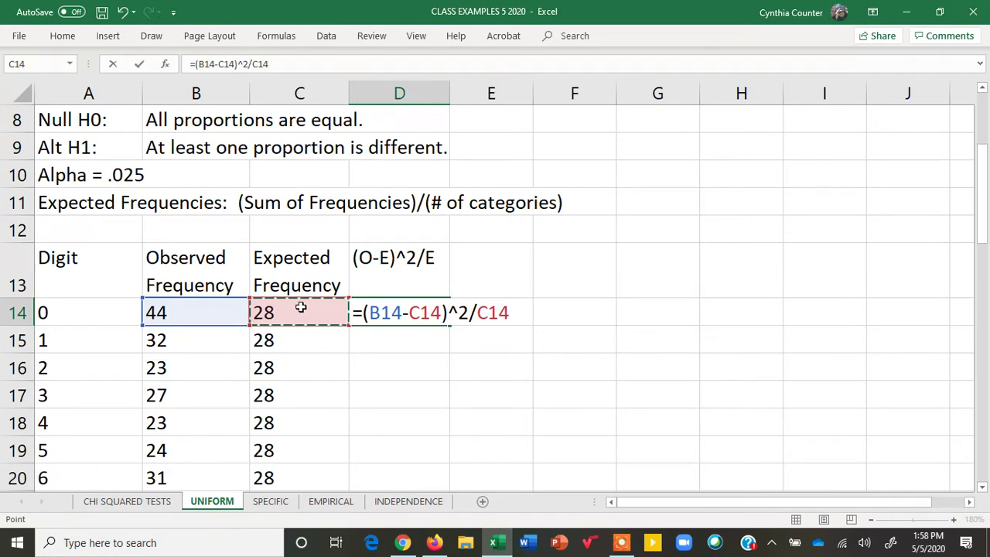
{"action": "key", "text": "Return"}
{"action": "left_click", "coordinate": [381, 312]}
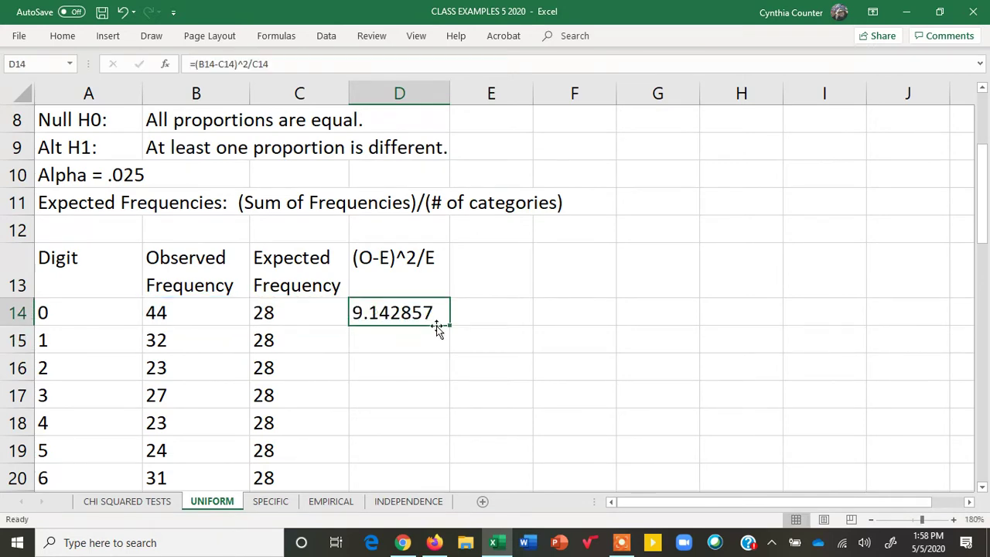
{"action": "left_click_drag", "start_coordinate": [449, 324], "coordinate": [435, 368]}
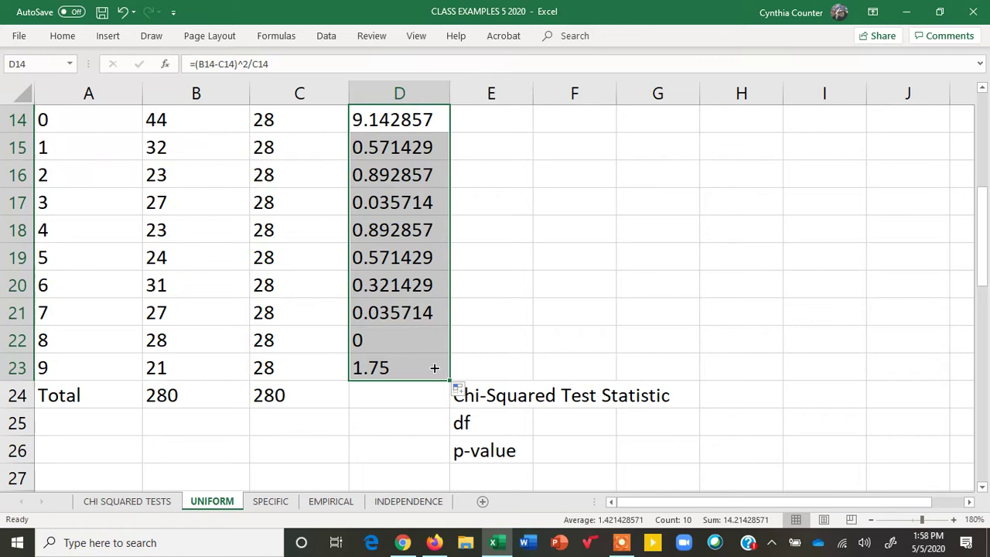
Sum D14:D23 with AutoSum in D24, beside the Chi-Squared Test Statistic label.
{"action": "left_click", "coordinate": [392, 387]}
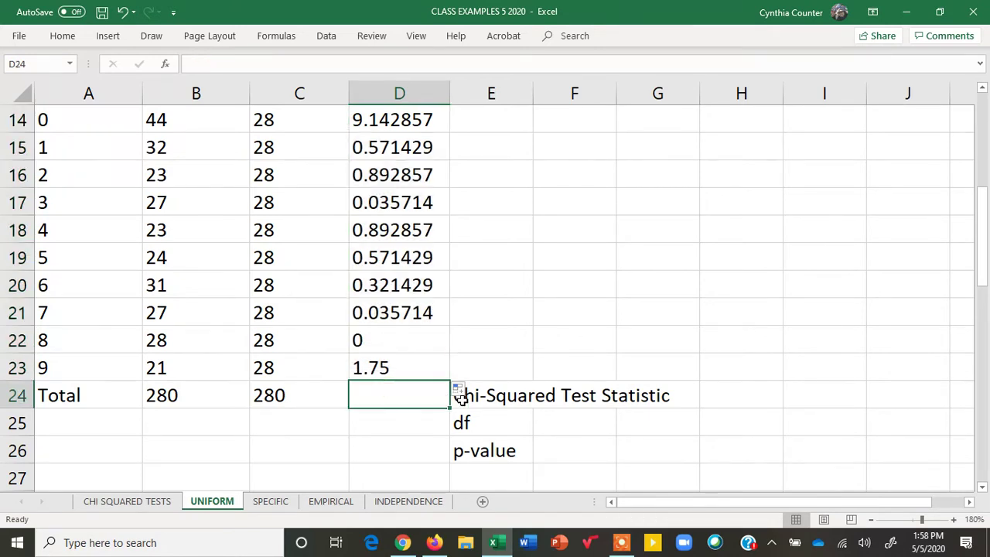
{"action": "left_click", "coordinate": [529, 398]}
{"action": "left_click_drag", "start_coordinate": [529, 398], "coordinate": [637, 396]}
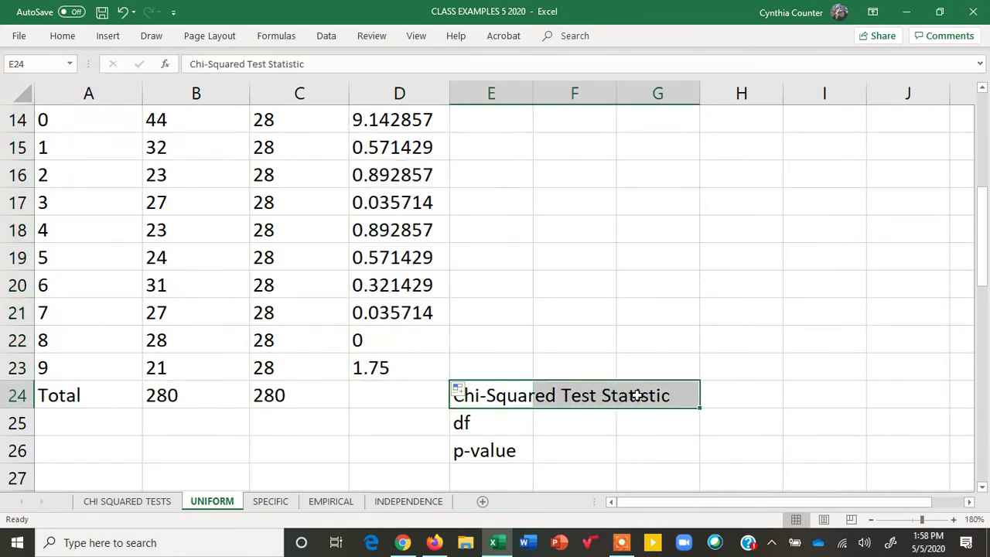
{"action": "left_click", "coordinate": [396, 394]}
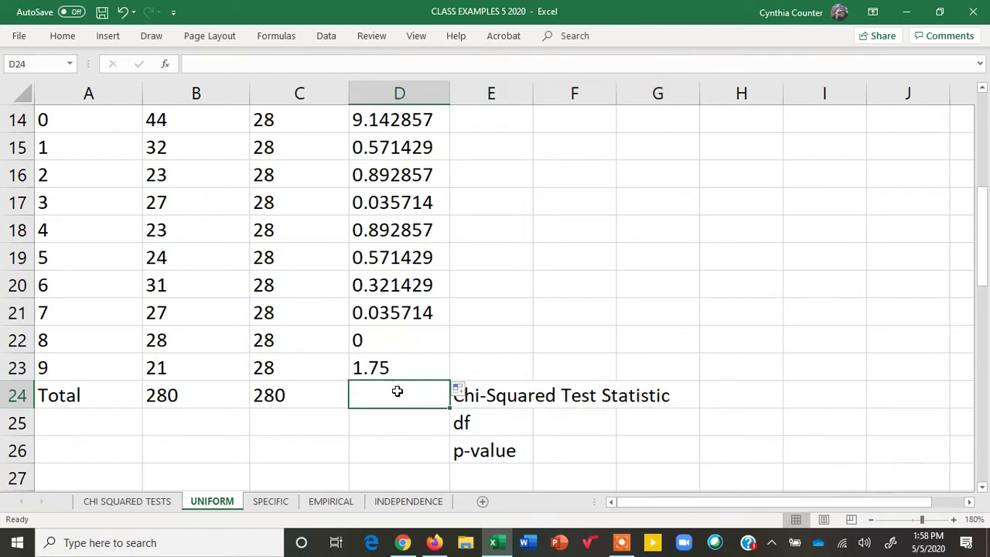
{"action": "left_click", "coordinate": [276, 38]}
{"action": "left_click", "coordinate": [74, 65]}
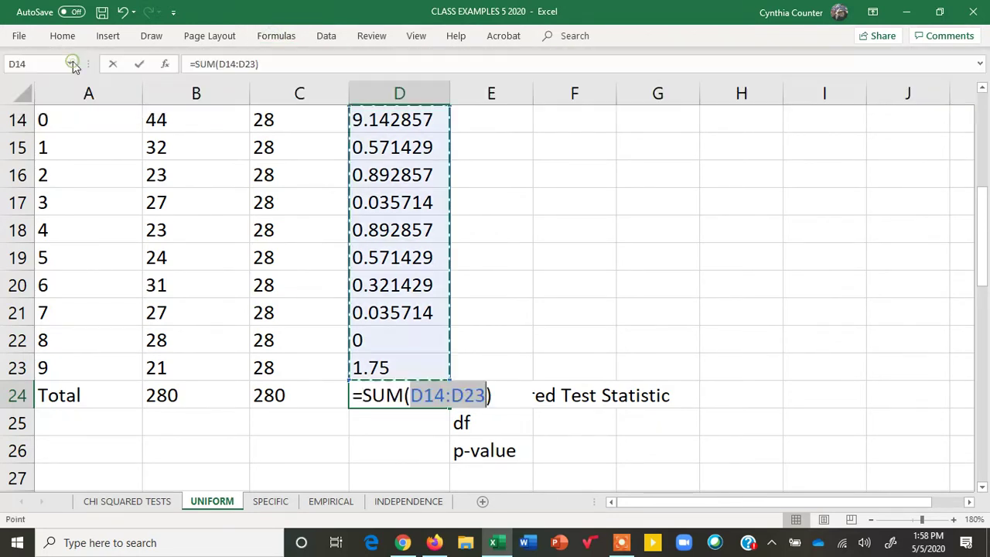
{"action": "key", "text": "Return"}
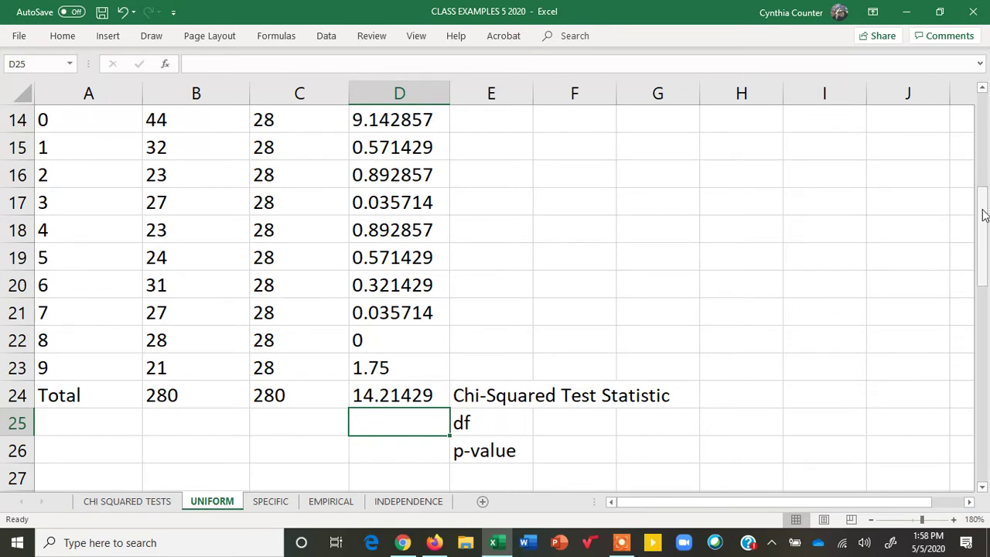
Review the hypotheses, the (O-E)^2/E column and the formula behind the chi-squared test statistic in D24.
{"action": "left_click_drag", "start_coordinate": [983, 215], "coordinate": [988, 284]}
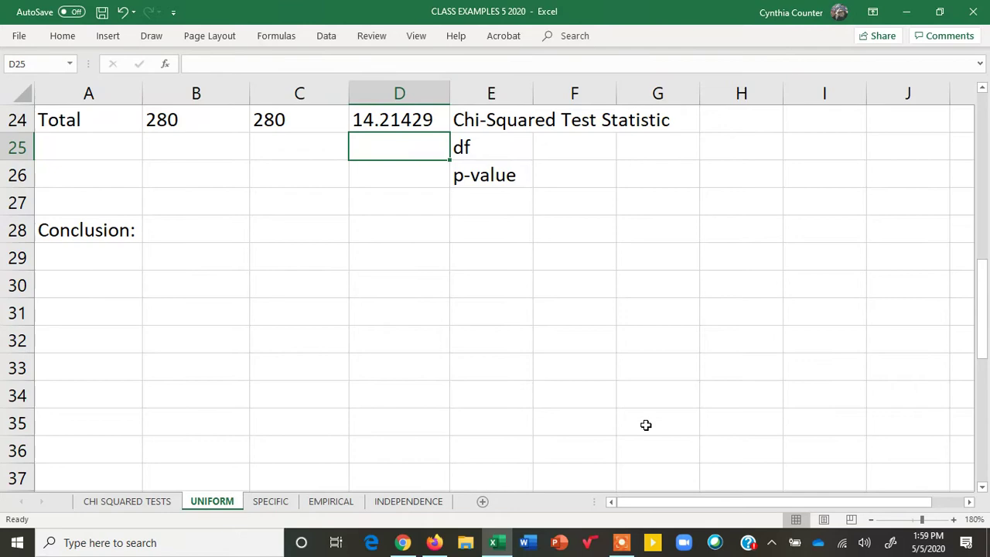
{"action": "left_click_drag", "start_coordinate": [982, 347], "coordinate": [982, 223]}
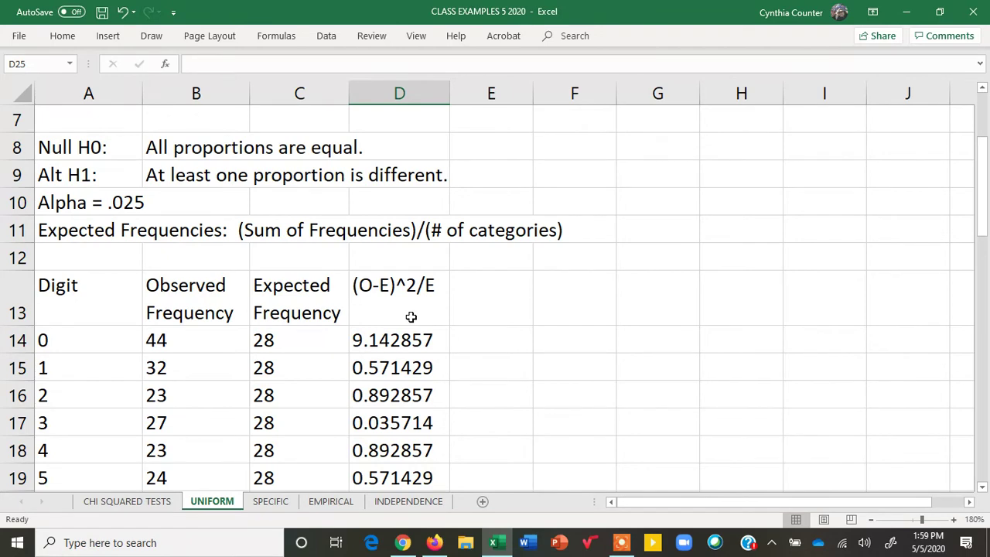
{"action": "left_click_drag", "start_coordinate": [982, 198], "coordinate": [988, 296]}
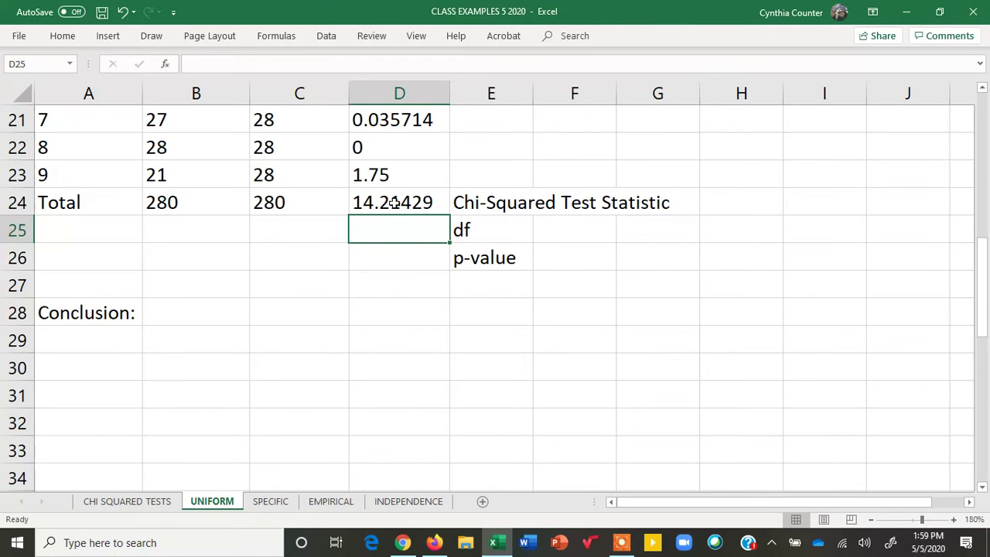
{"action": "left_click", "coordinate": [395, 202]}
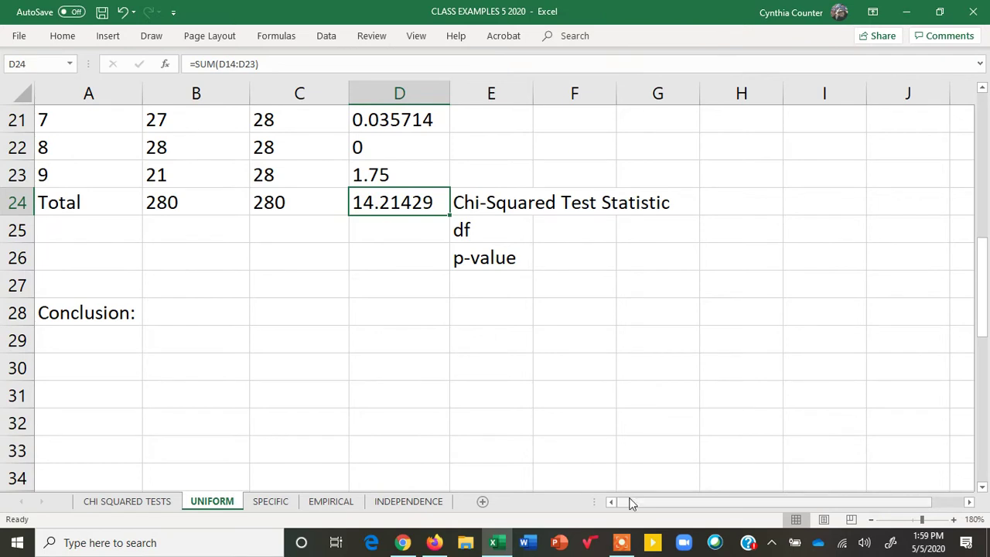
Switch to the screen recorder, open its drawing tools and move its toolbar over the empty rows below the Conclusion label.
{"action": "left_click", "coordinate": [623, 544]}
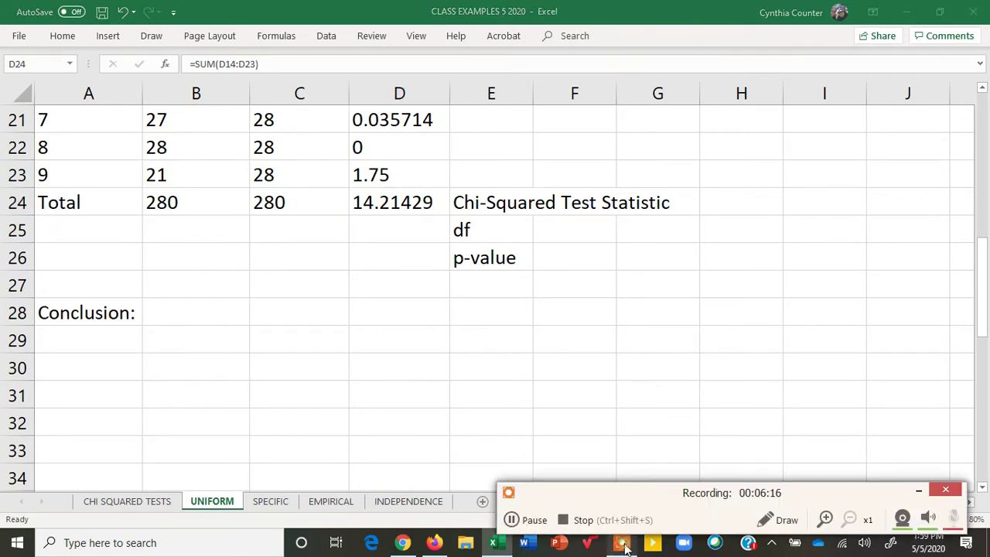
{"action": "left_click", "coordinate": [785, 521]}
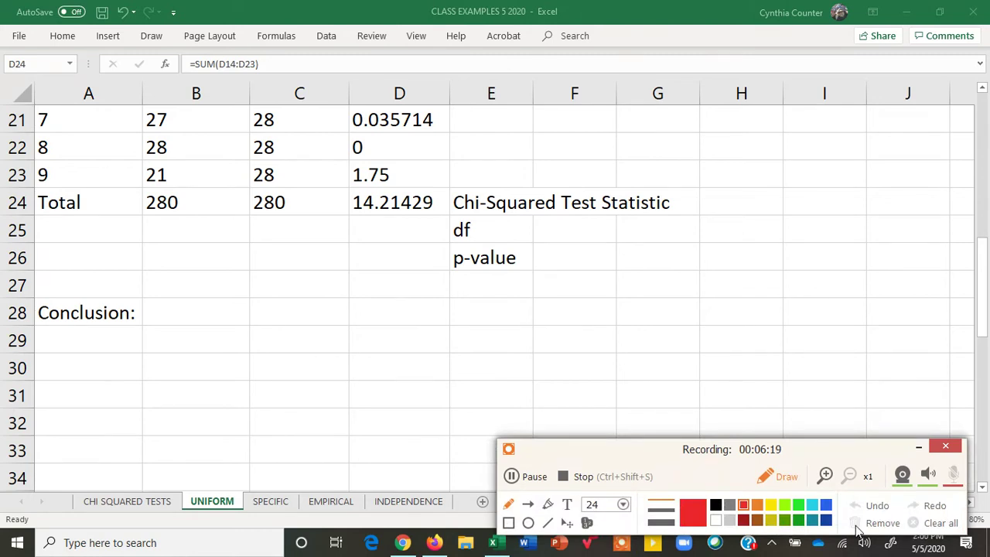
{"action": "left_click_drag", "start_coordinate": [641, 458], "coordinate": [378, 403]}
{"action": "left_click_drag", "start_coordinate": [876, 506], "coordinate": [944, 495]}
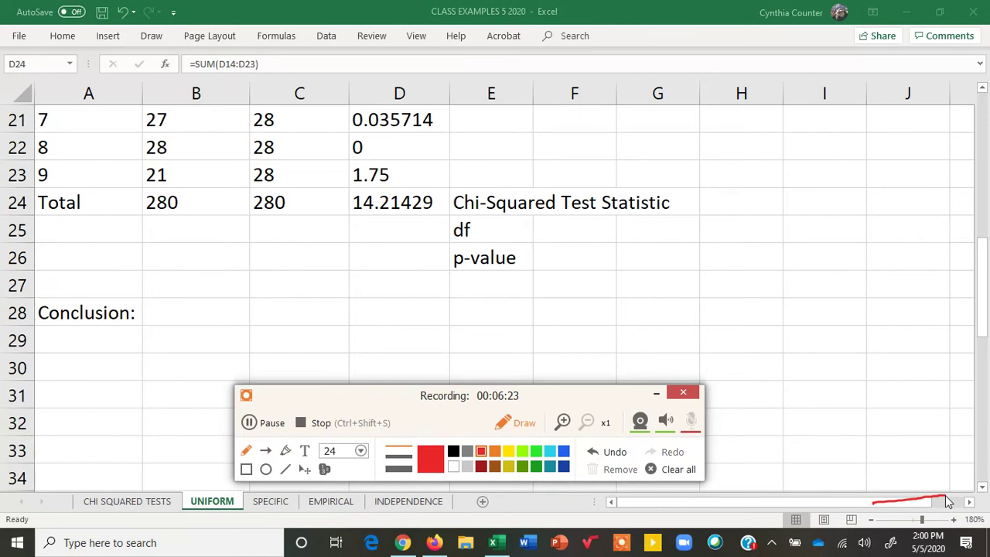
{"action": "left_click", "coordinate": [521, 426]}
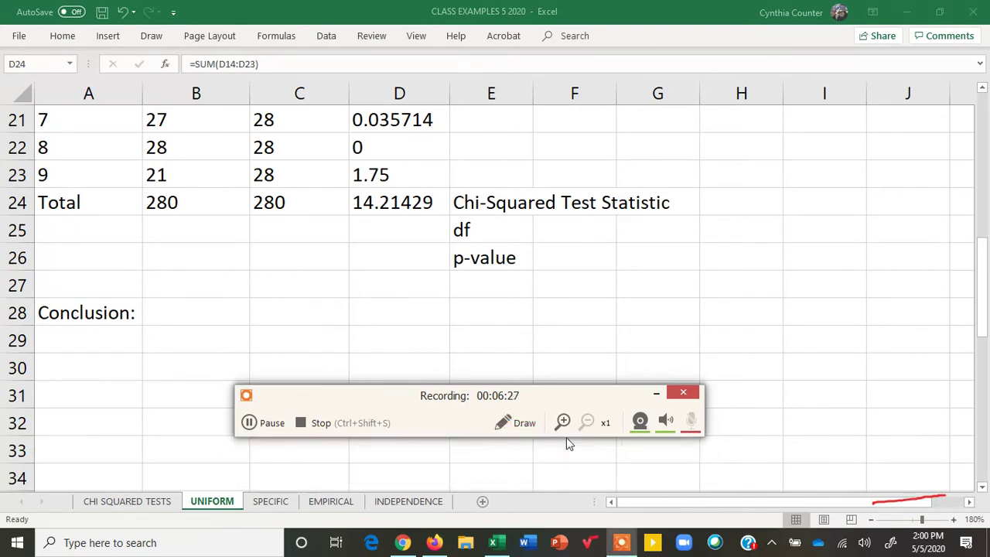
{"action": "left_click", "coordinate": [503, 424]}
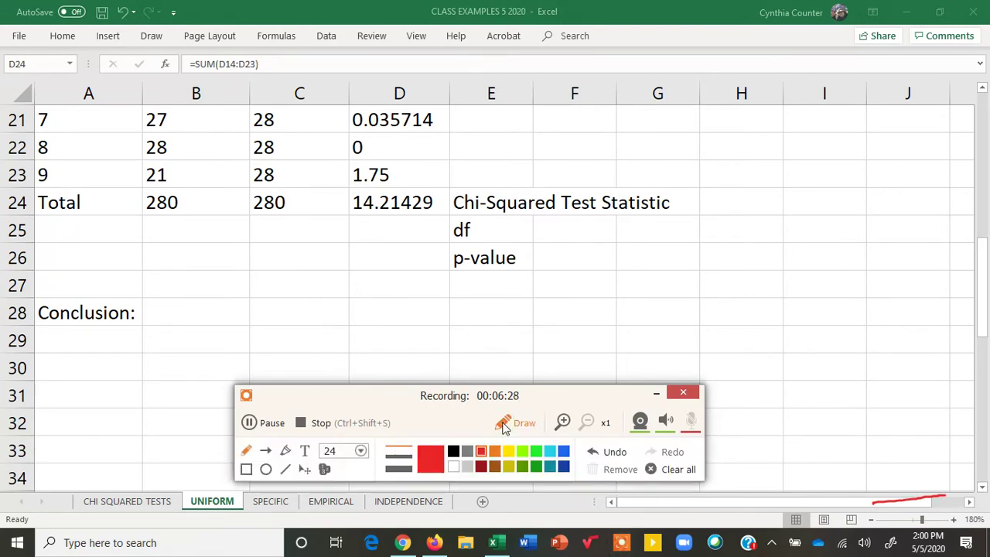
{"action": "left_click", "coordinate": [675, 470]}
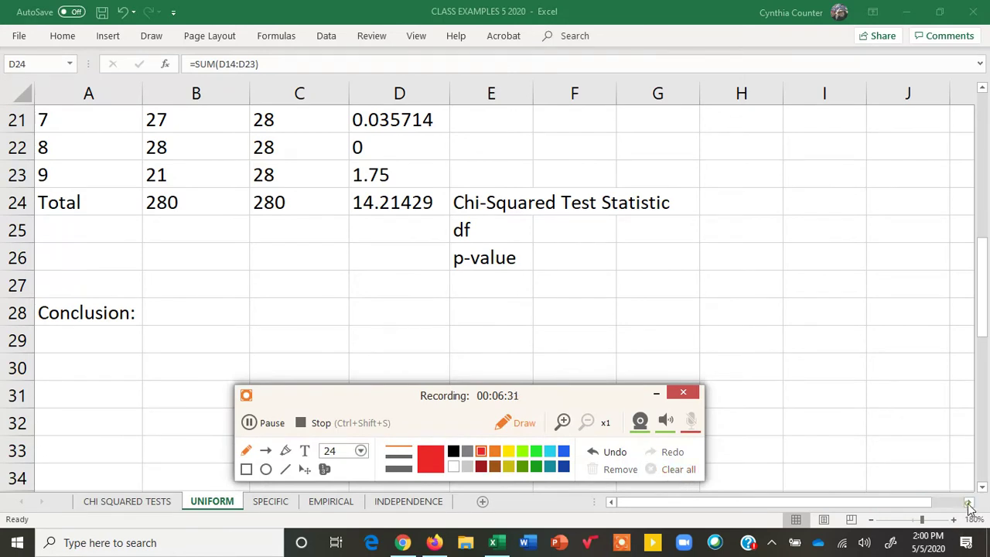
{"action": "left_click", "coordinate": [507, 421]}
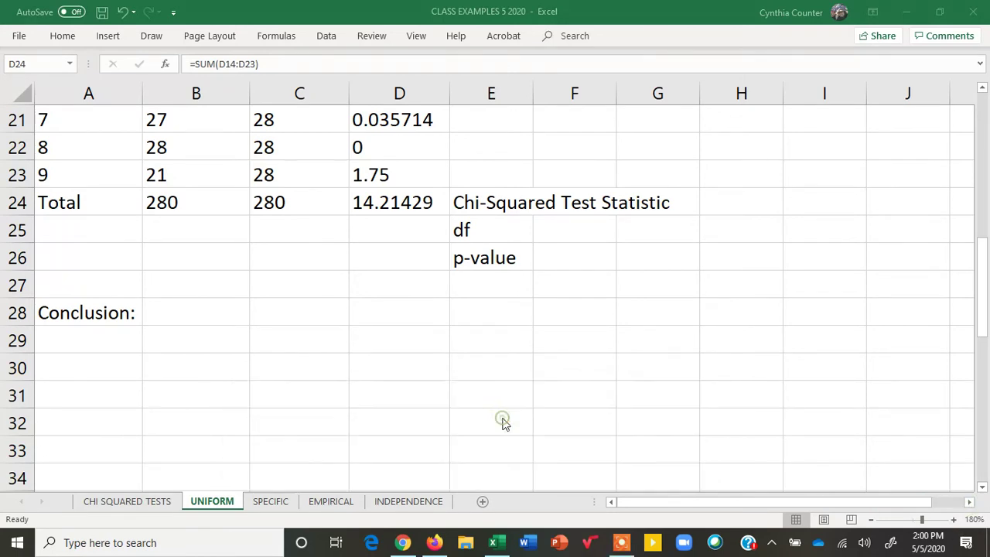
Draw a red right-skewed curve with a baseline over columns G to L, and a rightward arrow marked with a plus sign beneath it.
{"action": "left_click", "coordinate": [798, 504]}
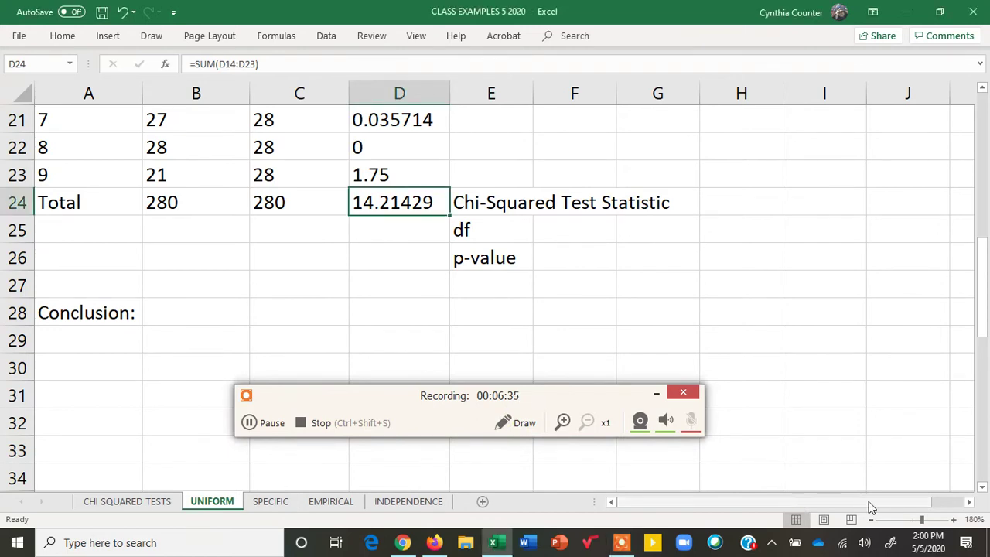
{"action": "left_click_drag", "start_coordinate": [864, 505], "coordinate": [922, 501]}
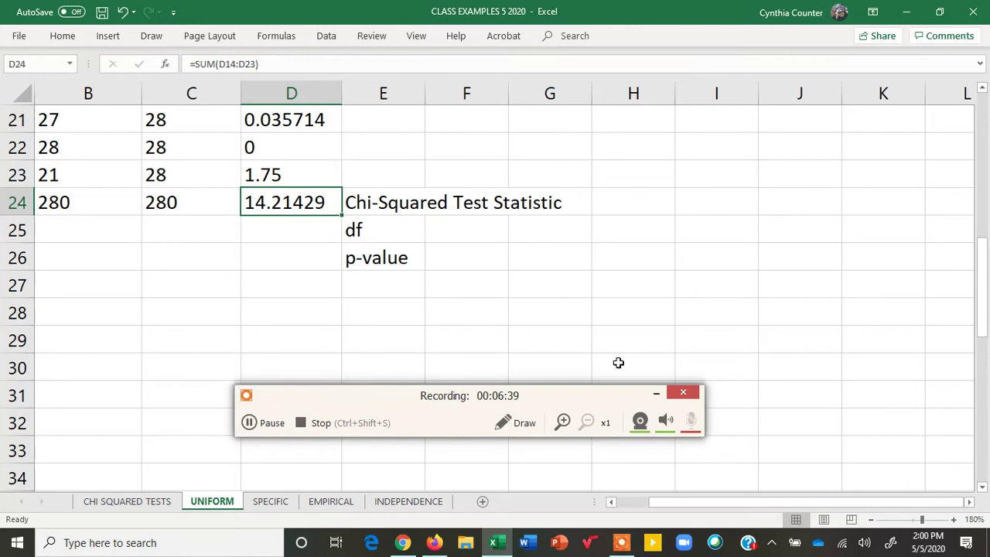
{"action": "left_click", "coordinate": [529, 427]}
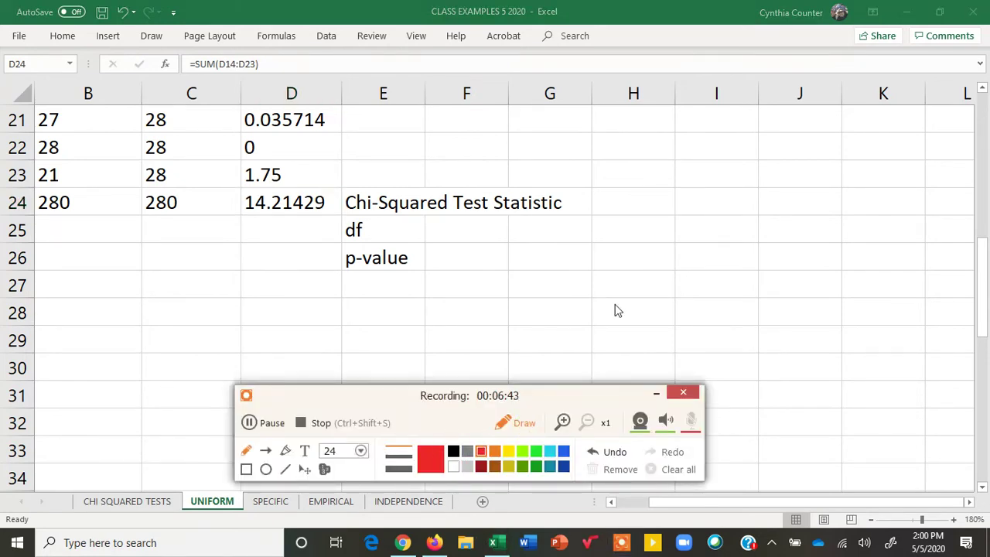
{"action": "mouse_move", "coordinate": [572, 303]}
{"action": "left_mouse_down"}
{"action": "mouse_move", "coordinate": [651, 201]}
{"action": "mouse_move", "coordinate": [695, 194]}
{"action": "mouse_move", "coordinate": [775, 269]}
{"action": "mouse_move", "coordinate": [938, 313]}
{"action": "left_mouse_up"}
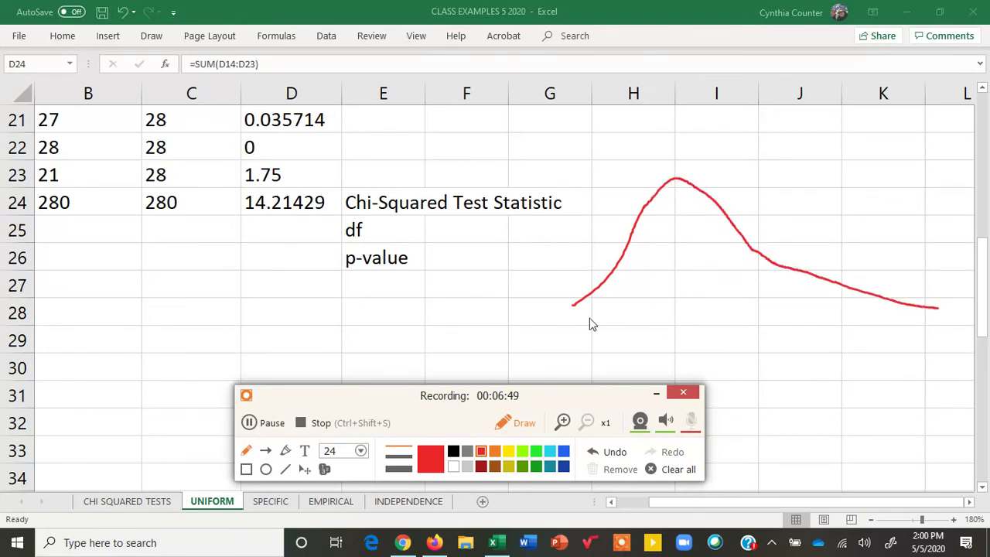
{"action": "left_click_drag", "start_coordinate": [571, 315], "coordinate": [880, 319]}
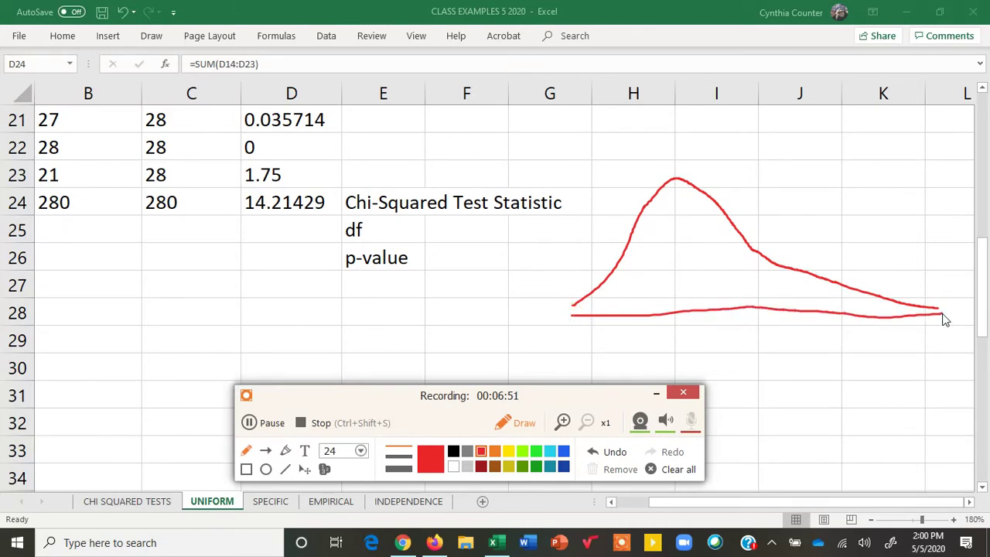
{"action": "left_click_drag", "start_coordinate": [638, 341], "coordinate": [822, 343]}
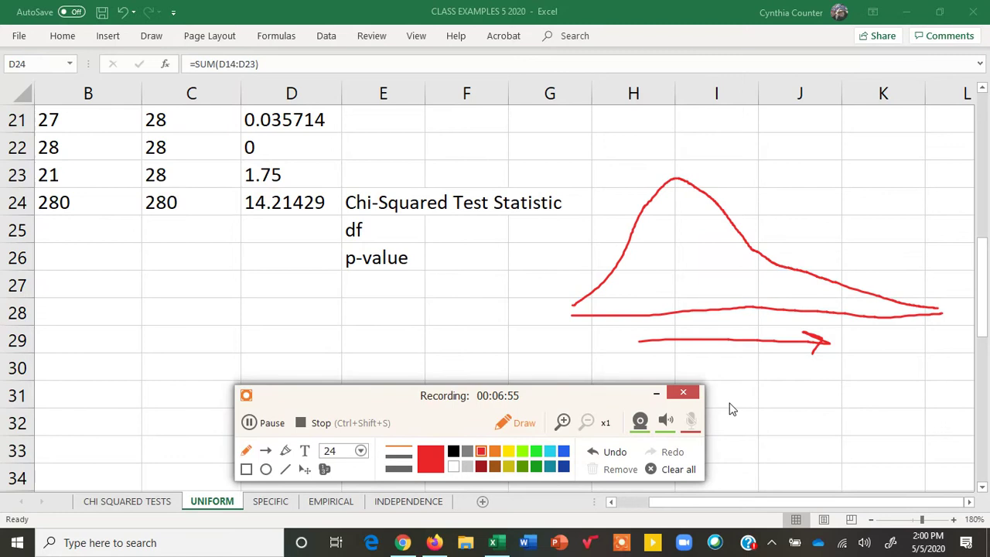
{"action": "mouse_move", "coordinate": [613, 333]}
{"action": "left_mouse_down"}
{"action": "mouse_move", "coordinate": [616, 357]}
{"action": "mouse_move", "coordinate": [624, 345]}
{"action": "left_mouse_up"}
In black, draw a vertical line through the curve's right tail and write "χ² = 14.2" below it.
{"action": "left_click", "coordinate": [454, 454]}
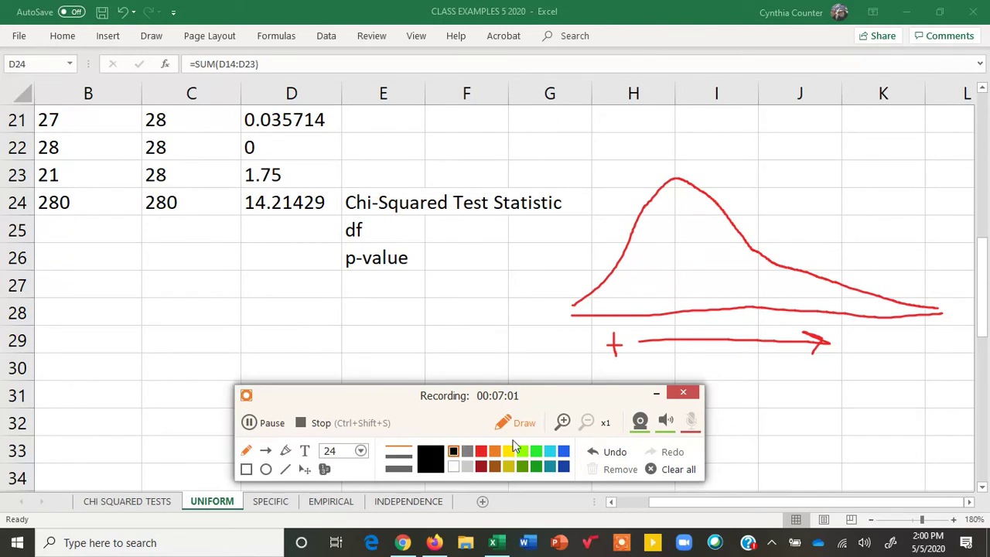
{"action": "left_click_drag", "start_coordinate": [790, 236], "coordinate": [796, 318]}
{"action": "mouse_move", "coordinate": [758, 362]}
{"action": "left_mouse_down"}
{"action": "mouse_move", "coordinate": [762, 378]}
{"action": "mouse_move", "coordinate": [777, 358]}
{"action": "left_mouse_up"}
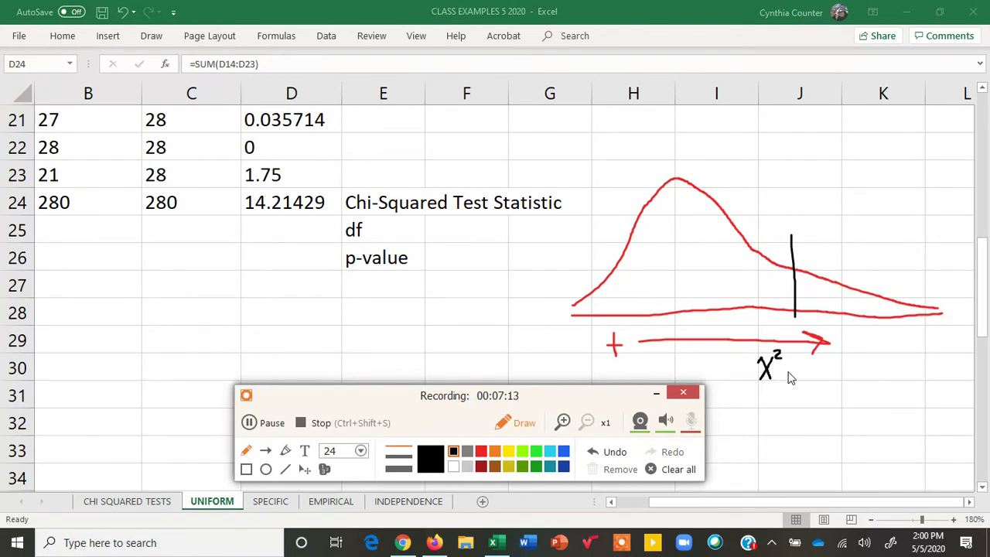
{"action": "mouse_move", "coordinate": [786, 361]}
{"action": "left_mouse_down"}
{"action": "mouse_move", "coordinate": [812, 378]}
{"action": "mouse_move", "coordinate": [824, 370]}
{"action": "mouse_move", "coordinate": [823, 381]}
{"action": "mouse_move", "coordinate": [842, 362]}
{"action": "mouse_move", "coordinate": [835, 377]}
{"action": "mouse_move", "coordinate": [846, 378]}
{"action": "left_mouse_up"}
{"action": "left_click", "coordinate": [828, 379]}
Shade the tail area beyond the vertical line in black, add an arrow pointing to it, and leave drawing mode.
{"action": "mouse_move", "coordinate": [804, 287]}
{"action": "left_mouse_down"}
{"action": "mouse_move", "coordinate": [909, 309]}
{"action": "mouse_move", "coordinate": [838, 313]}
{"action": "mouse_move", "coordinate": [820, 294]}
{"action": "mouse_move", "coordinate": [847, 315]}
{"action": "left_mouse_up"}
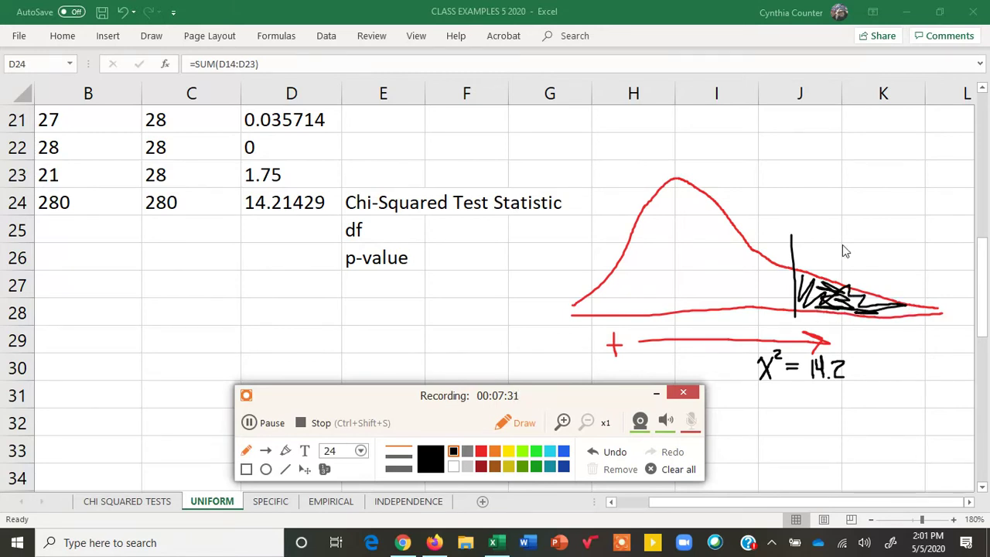
{"action": "left_click_drag", "start_coordinate": [843, 237], "coordinate": [840, 280]}
{"action": "left_click", "coordinate": [523, 424]}
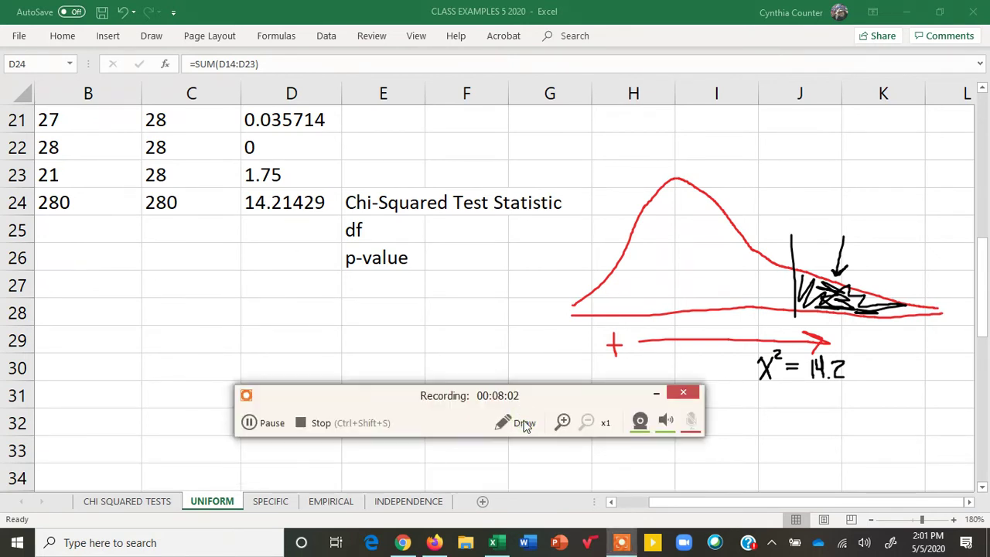
Enter the degrees of freedom as =9 in cell D25, beside the df label.
{"action": "left_click", "coordinate": [283, 230]}
{"action": "left_click", "coordinate": [285, 230]}
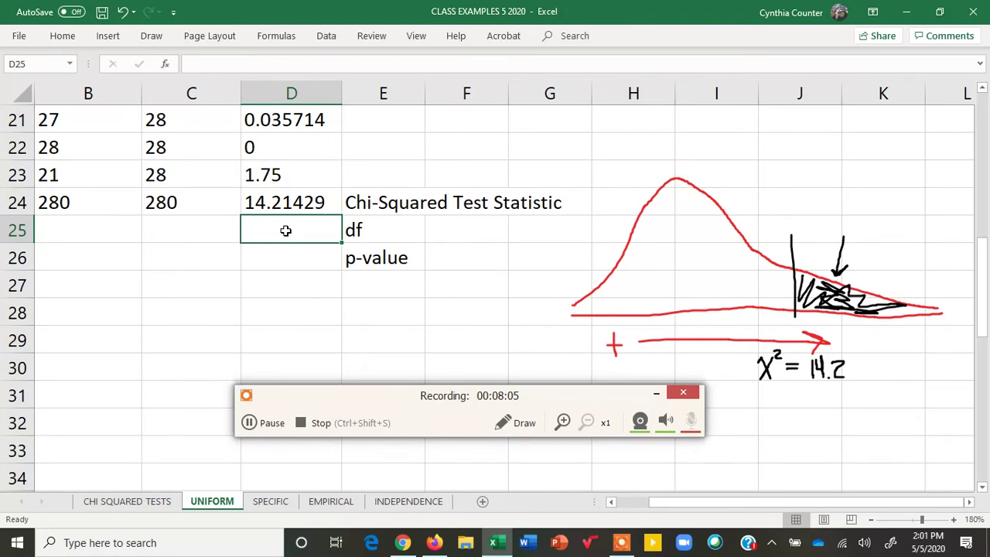
{"action": "type", "text": "=9"}
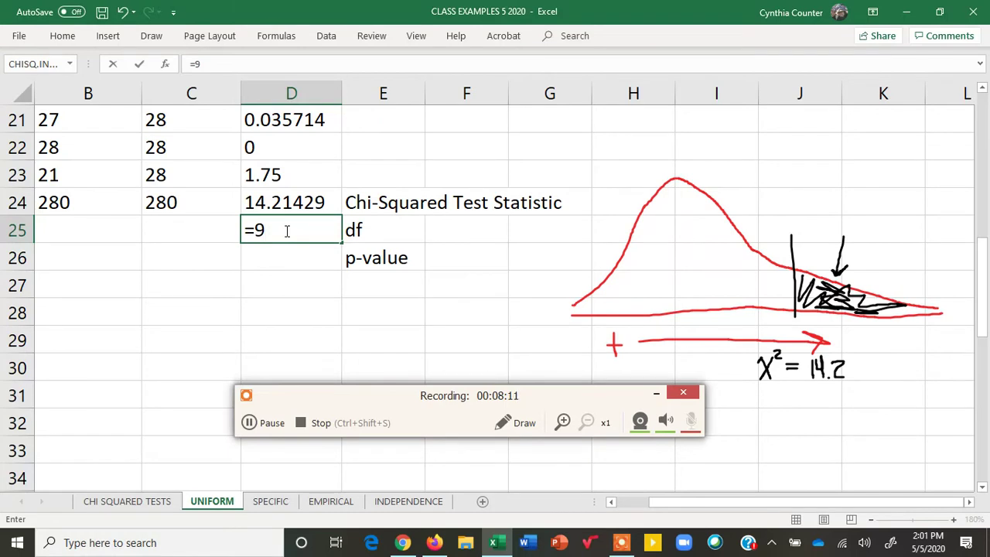
{"action": "key", "text": "BackSpace"}
{"action": "type", "text": "9"}
{"action": "key", "text": "Return"}
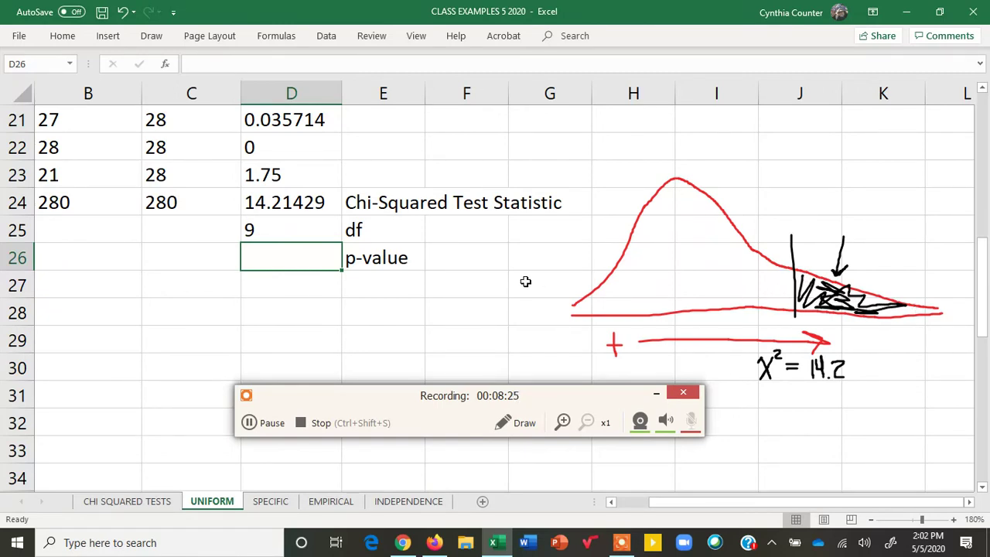
Calculate the right-tail p-value in cell D26 with the formula =CHISQ.DIST.RT(D24,D25).
{"action": "type", "text": "=chisq"}
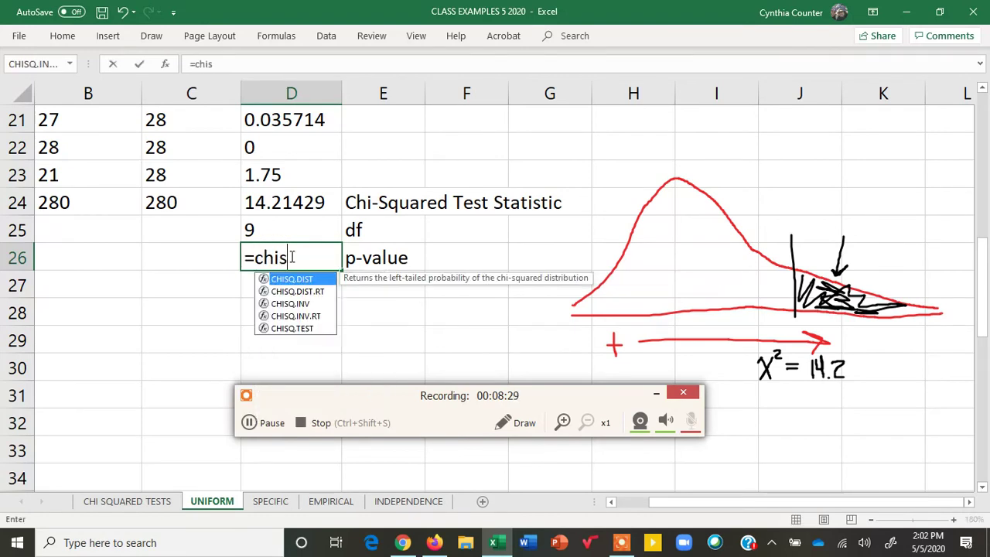
{"action": "double_click", "coordinate": [300, 293]}
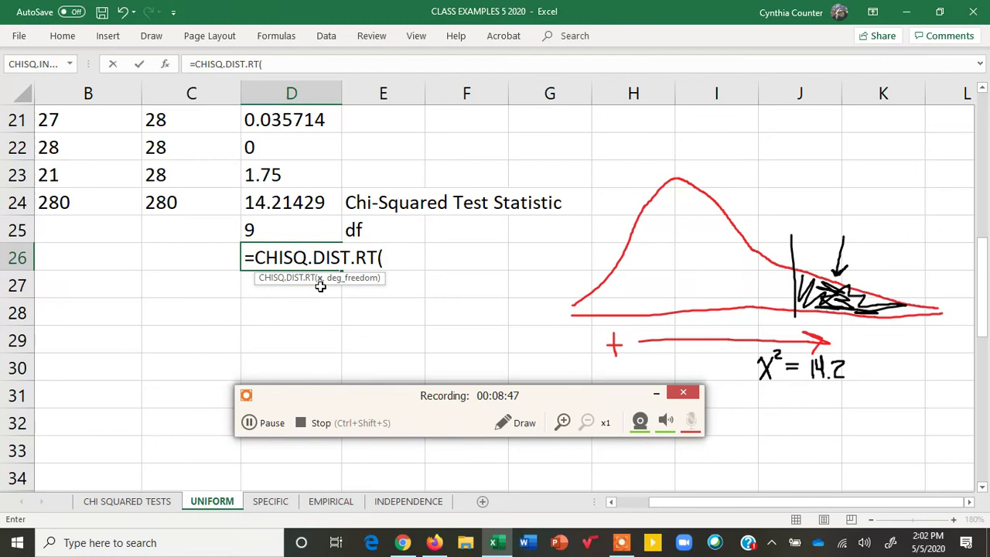
{"action": "left_click", "coordinate": [294, 204]}
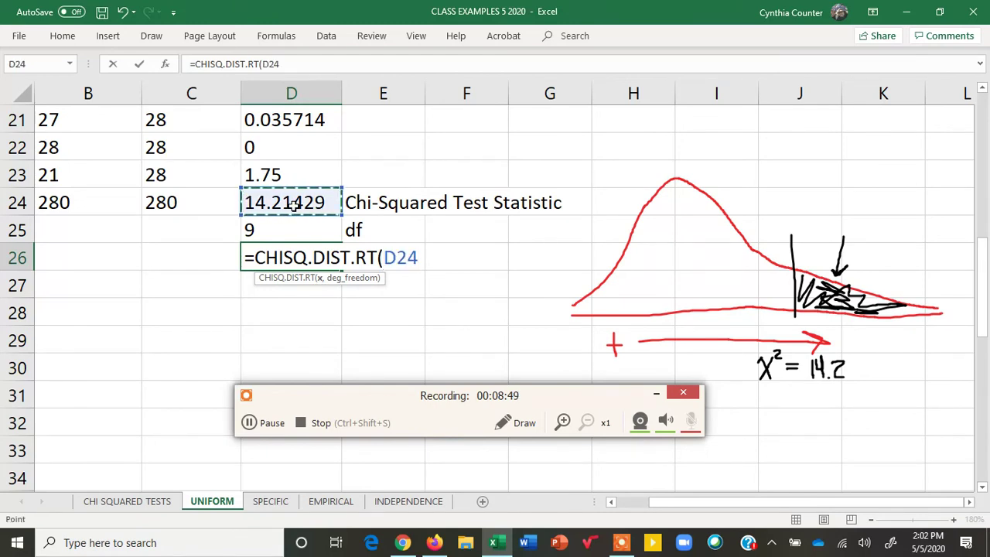
{"action": "type", "text": ","}
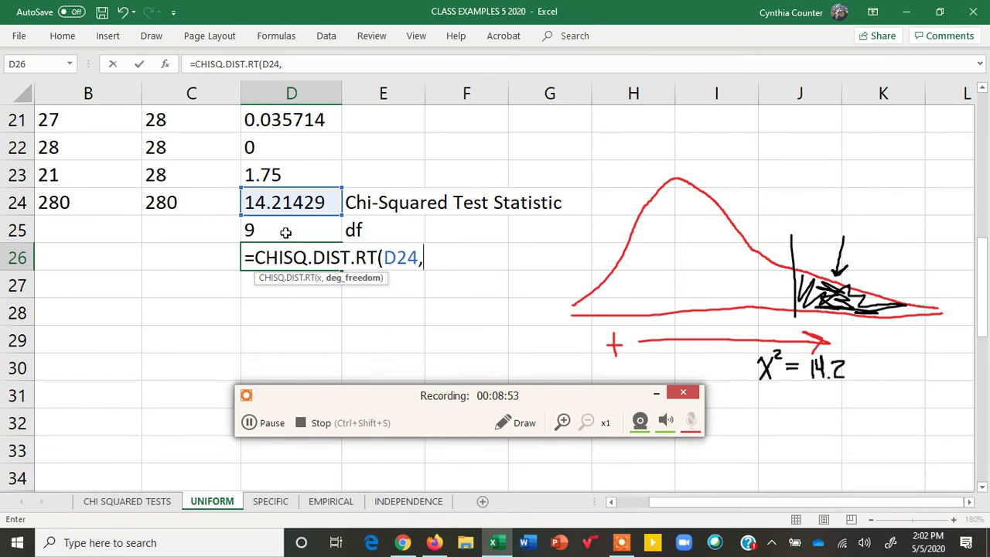
{"action": "left_click", "coordinate": [283, 229]}
{"action": "type", "text": ")"}
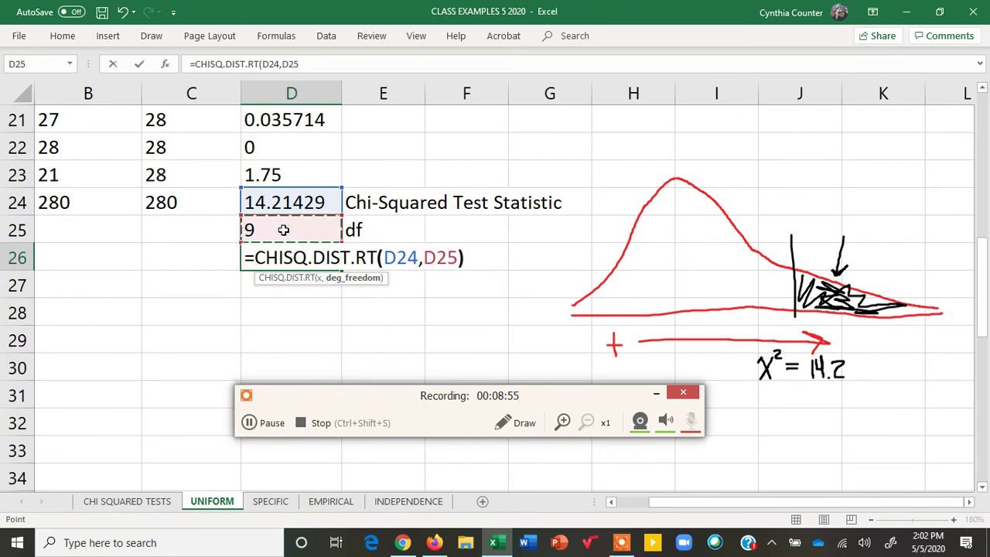
{"action": "key", "text": "Return"}
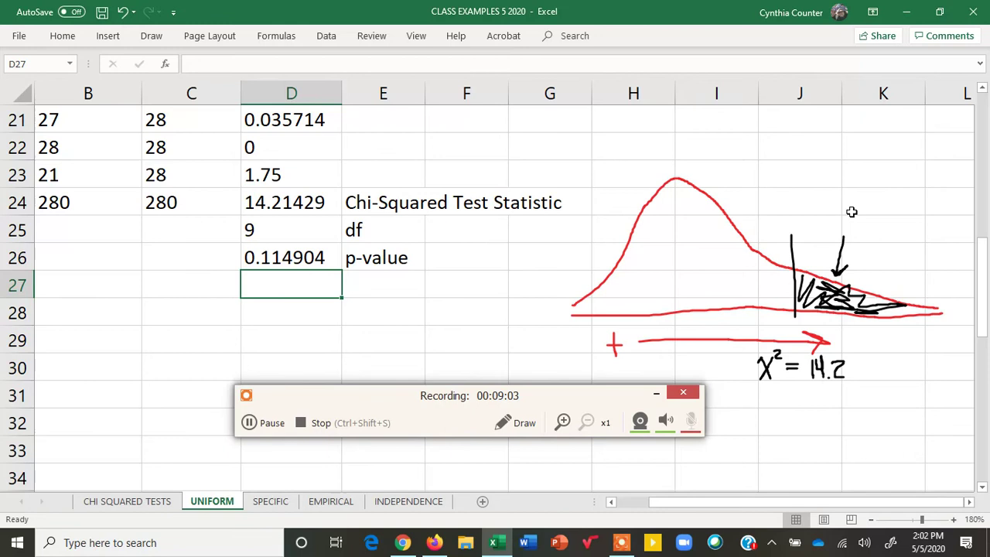
Write "p-value" with ".115" beneath it in black, above the arrow pointing to the shaded tail.
{"action": "left_click", "coordinate": [520, 423]}
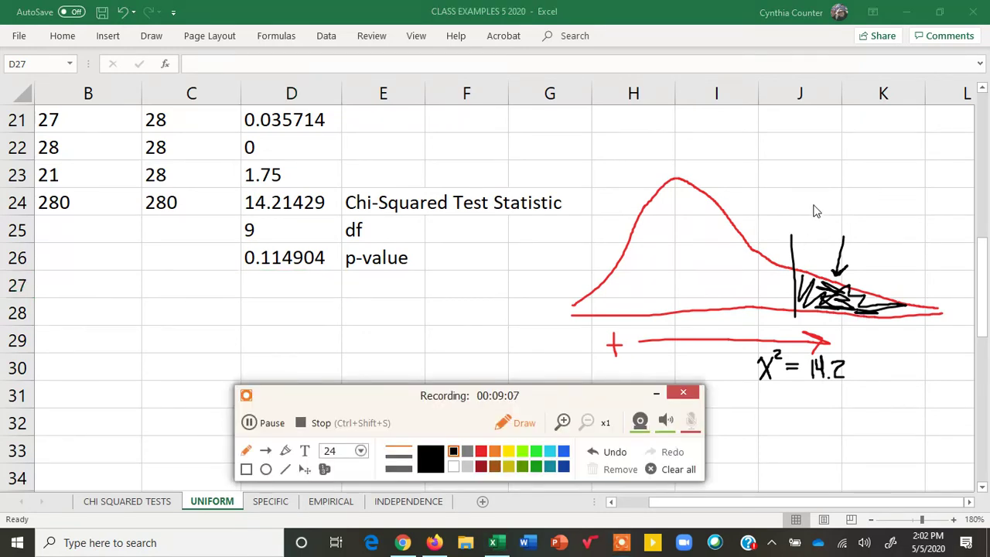
{"action": "mouse_move", "coordinate": [812, 192]}
{"action": "left_mouse_down"}
{"action": "mouse_move", "coordinate": [812, 221]}
{"action": "mouse_move", "coordinate": [864, 190]}
{"action": "mouse_move", "coordinate": [884, 206]}
{"action": "left_mouse_up"}
{"action": "mouse_move", "coordinate": [884, 161]}
{"action": "left_mouse_down"}
{"action": "mouse_move", "coordinate": [885, 208]}
{"action": "mouse_move", "coordinate": [904, 195]}
{"action": "mouse_move", "coordinate": [911, 208]}
{"action": "mouse_move", "coordinate": [917, 194]}
{"action": "mouse_move", "coordinate": [930, 206]}
{"action": "left_mouse_up"}
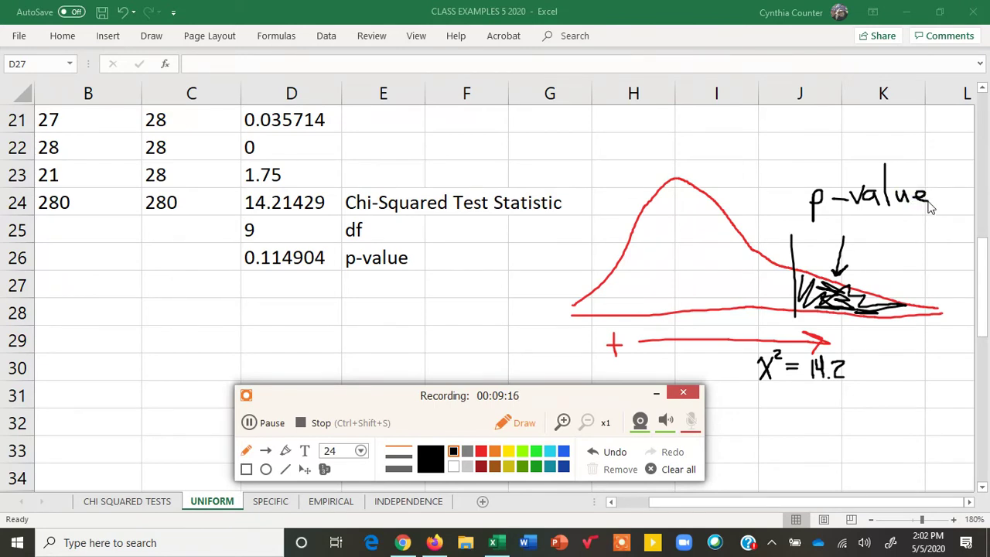
{"action": "left_click", "coordinate": [857, 228]}
{"action": "mouse_move", "coordinate": [865, 215]}
{"action": "left_mouse_down"}
{"action": "mouse_move", "coordinate": [874, 232]}
{"action": "mouse_move", "coordinate": [887, 224]}
{"action": "mouse_move", "coordinate": [889, 233]}
{"action": "mouse_move", "coordinate": [890, 221]}
{"action": "left_mouse_up"}
{"action": "key", "text": "ctrl+z"}
Circle and underline the handwritten "χ² = 14.2" and ".115" in black, and leave drawing mode.
{"action": "mouse_move", "coordinate": [844, 354]}
{"action": "left_mouse_down"}
{"action": "mouse_move", "coordinate": [765, 340]}
{"action": "mouse_move", "coordinate": [835, 404]}
{"action": "mouse_move", "coordinate": [784, 333]}
{"action": "left_mouse_up"}
{"action": "left_click_drag", "start_coordinate": [799, 387], "coordinate": [843, 386]}
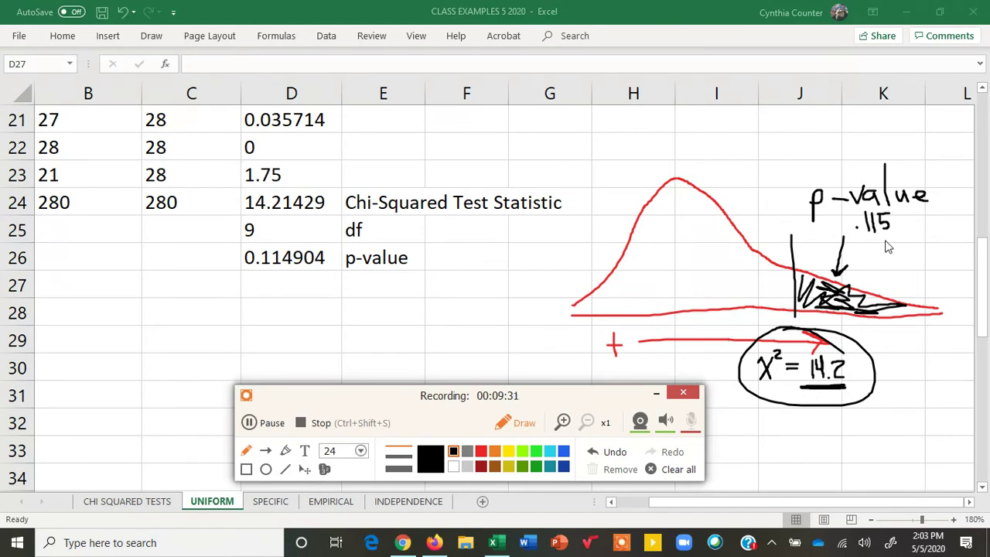
{"action": "mouse_move", "coordinate": [870, 245]}
{"action": "left_mouse_down"}
{"action": "mouse_move", "coordinate": [920, 193]}
{"action": "mouse_move", "coordinate": [881, 254]}
{"action": "left_mouse_up"}
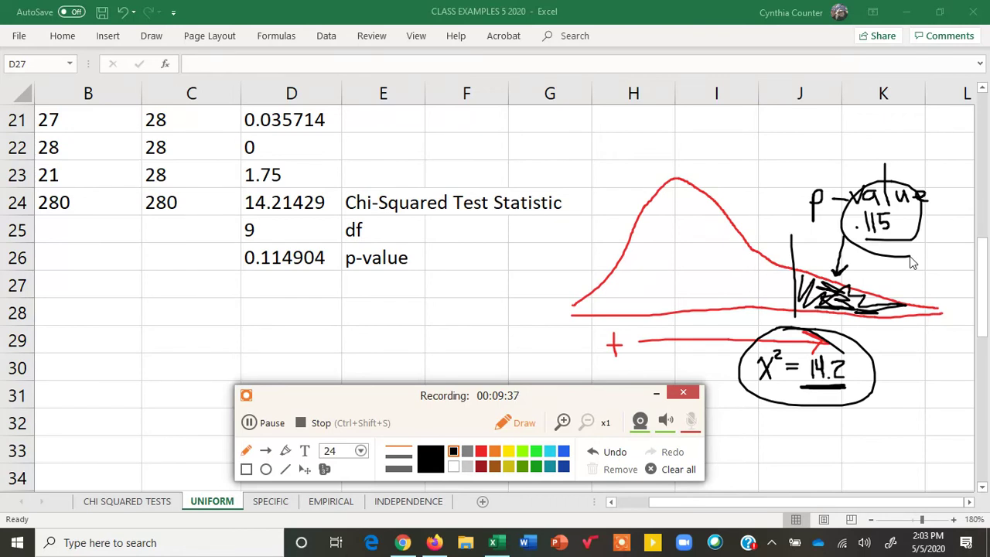
{"action": "left_click", "coordinate": [521, 424]}
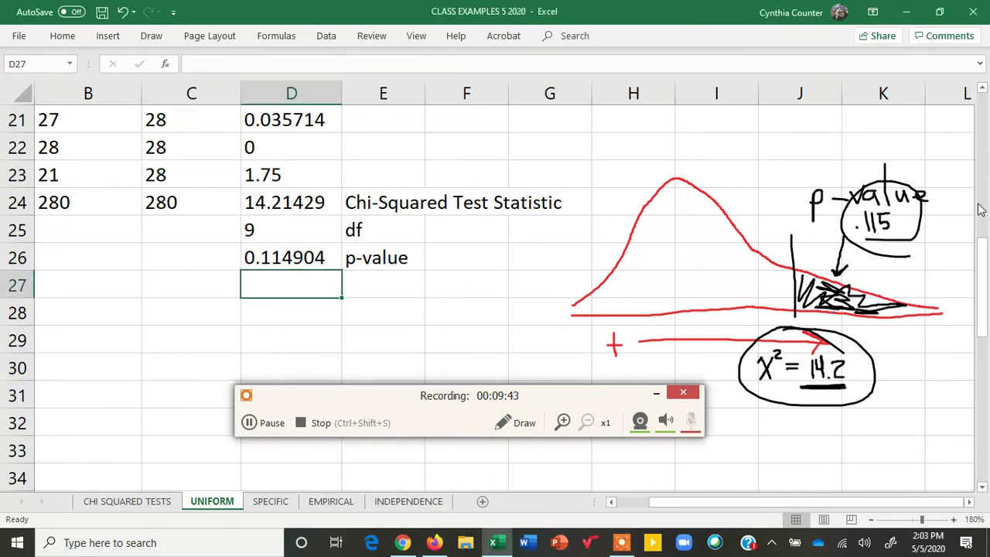
Return to the Alpha cell A10 and move the recorder toolbar above the curve, clear of the frequency table.
{"action": "left_click_drag", "start_coordinate": [748, 501], "coordinate": [657, 502]}
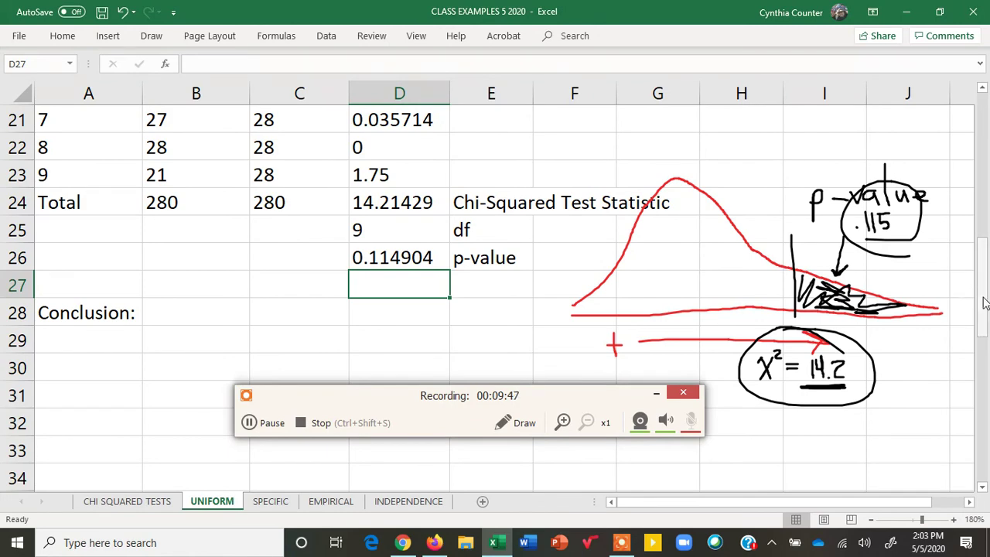
{"action": "left_click_drag", "start_coordinate": [984, 303], "coordinate": [984, 213]}
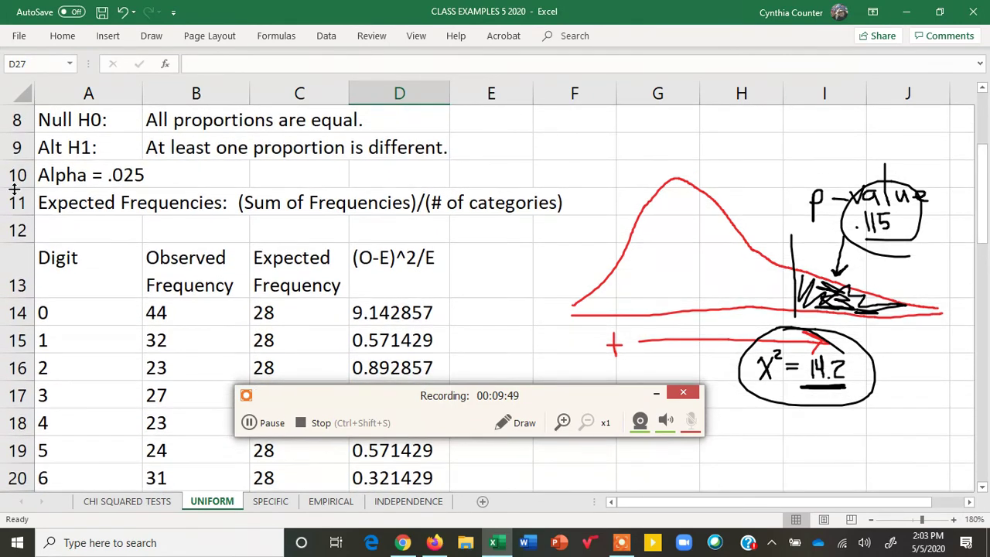
{"action": "left_click", "coordinate": [47, 178]}
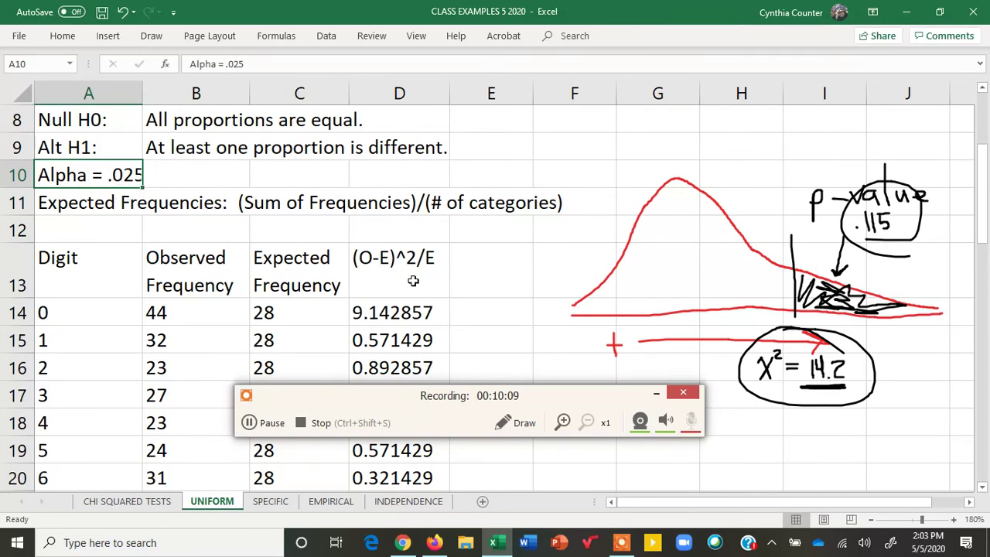
{"action": "left_click_drag", "start_coordinate": [387, 397], "coordinate": [612, 128]}
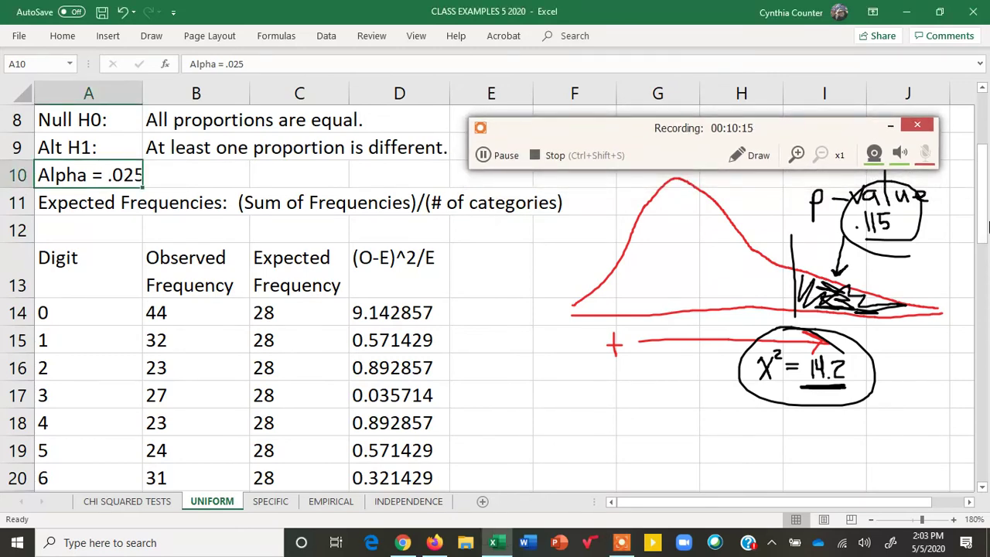
Enter "p-value > ALPHA, FAIL TO REJECT H0" in cell B28, beside the Conclusion label.
{"action": "left_click_drag", "start_coordinate": [984, 180], "coordinate": [985, 323]}
{"action": "left_click", "coordinate": [172, 284]}
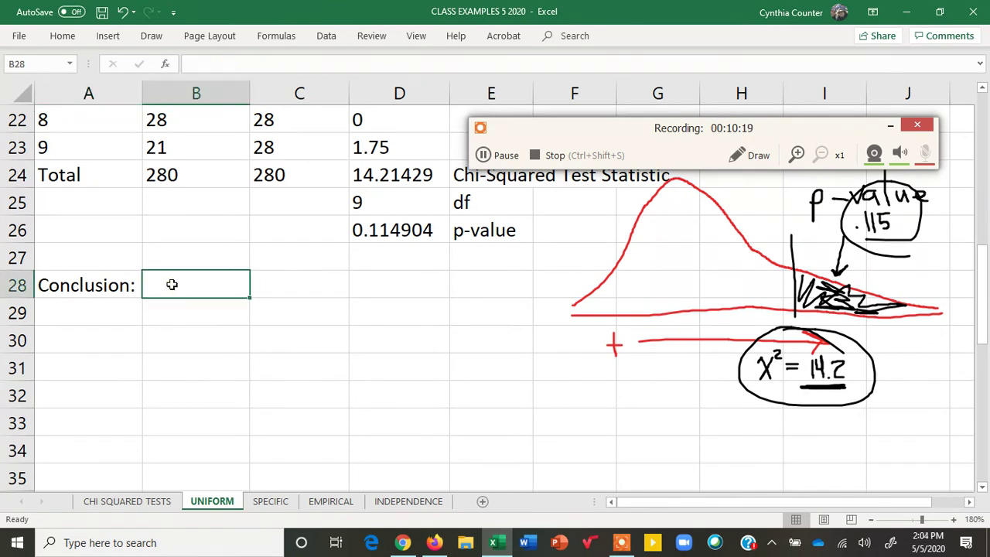
{"action": "type", "text": "p-value"}
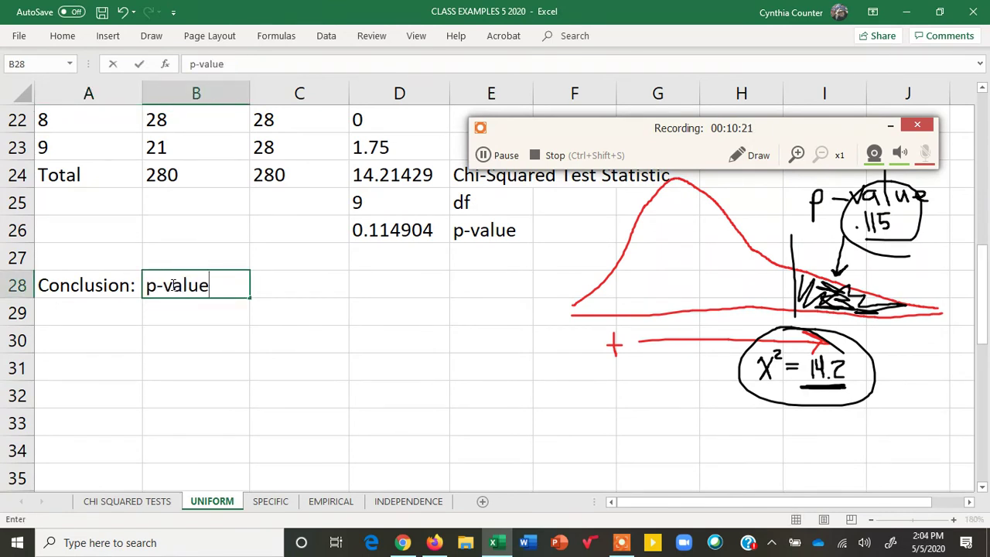
{"action": "type", "text": " > ALPHA"}
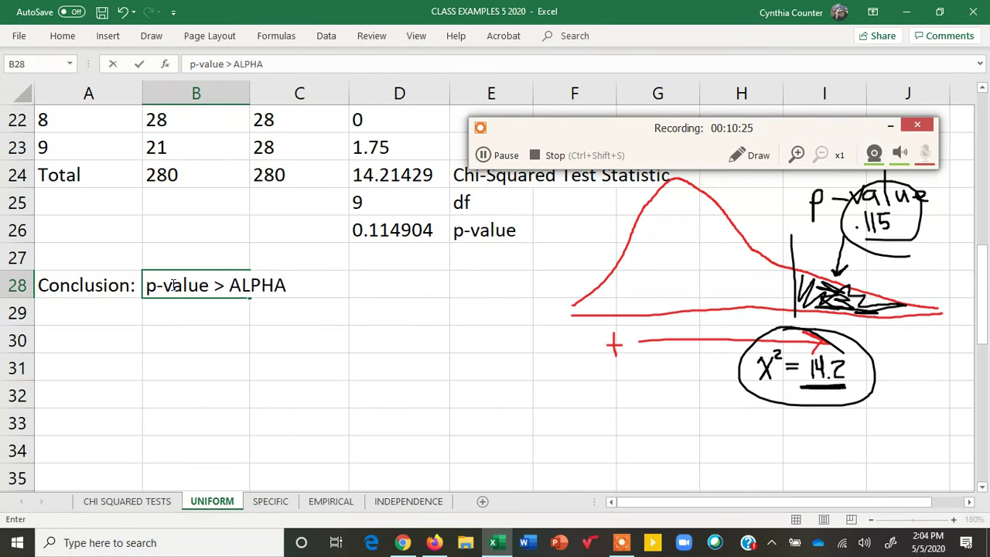
{"action": "type", "text": ", FAIL TO "}
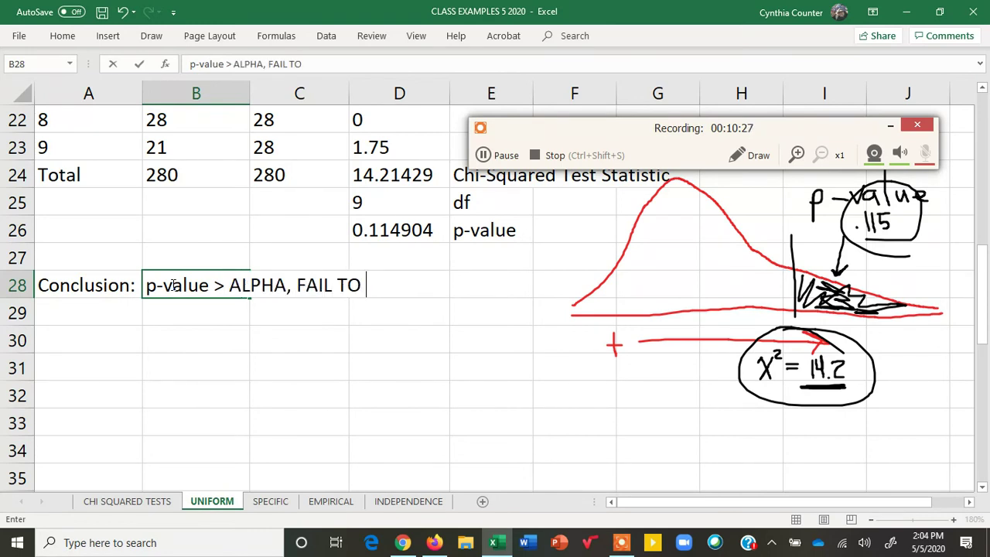
{"action": "type", "text": "REJECT"}
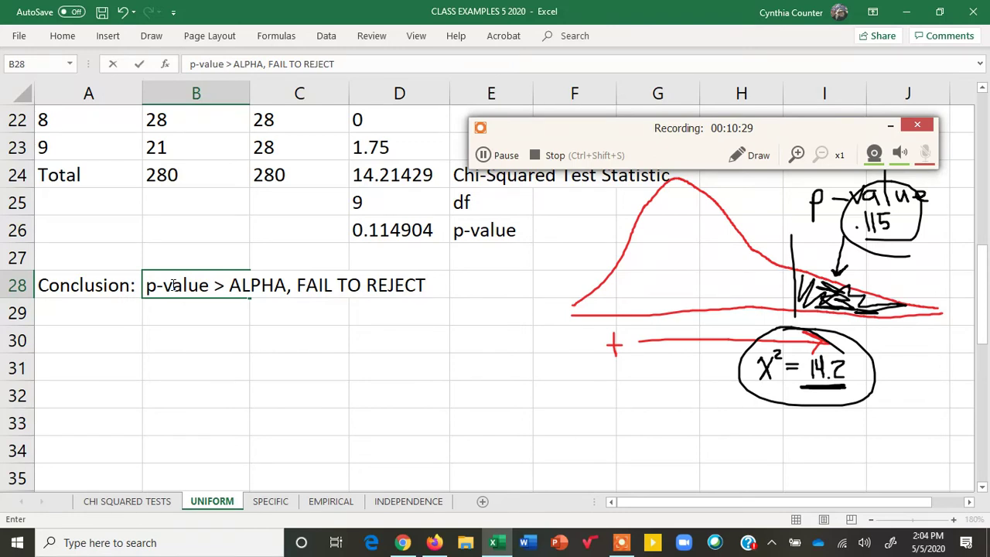
{"action": "type", "text": " H0"}
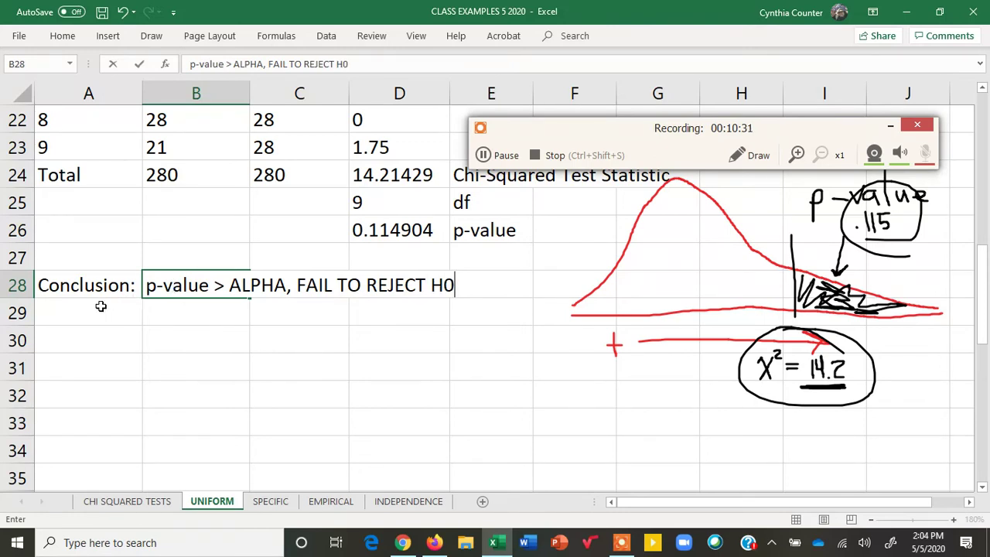
Enter the interpretation "The sample data support that the digits in the lottery" in A29 and "follow a uniform distribution." in A30.
{"action": "left_click", "coordinate": [92, 307]}
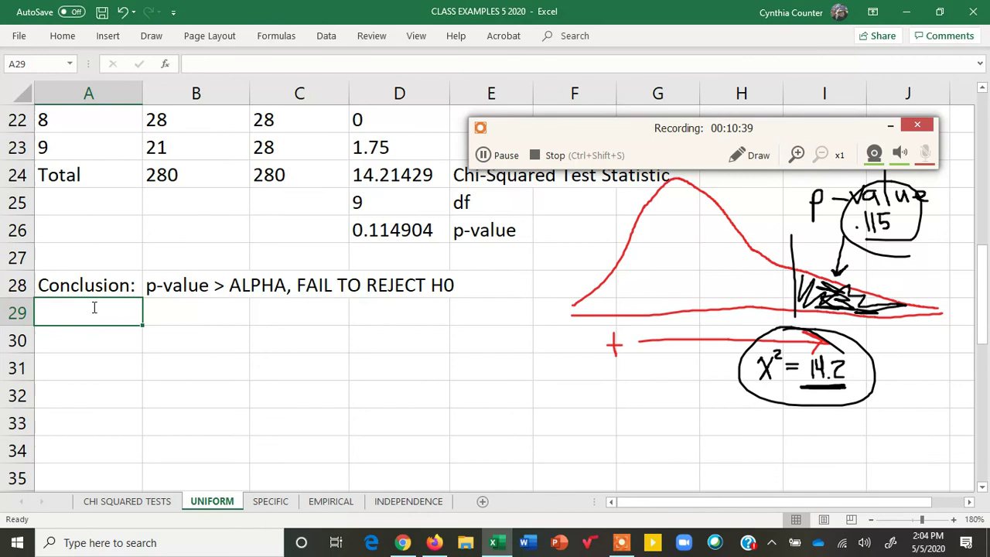
{"action": "type", "text": "The sample data "}
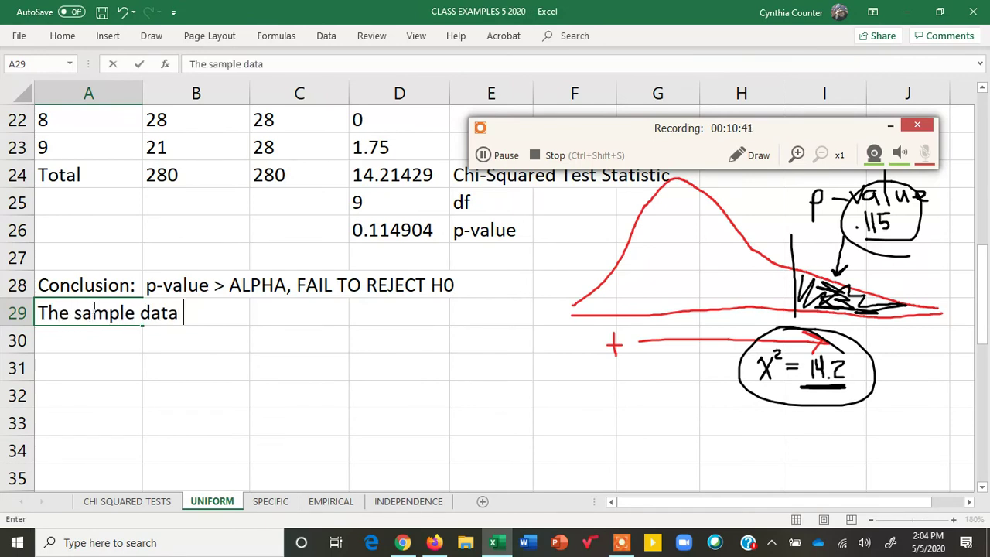
{"action": "type", "text": "support that t"}
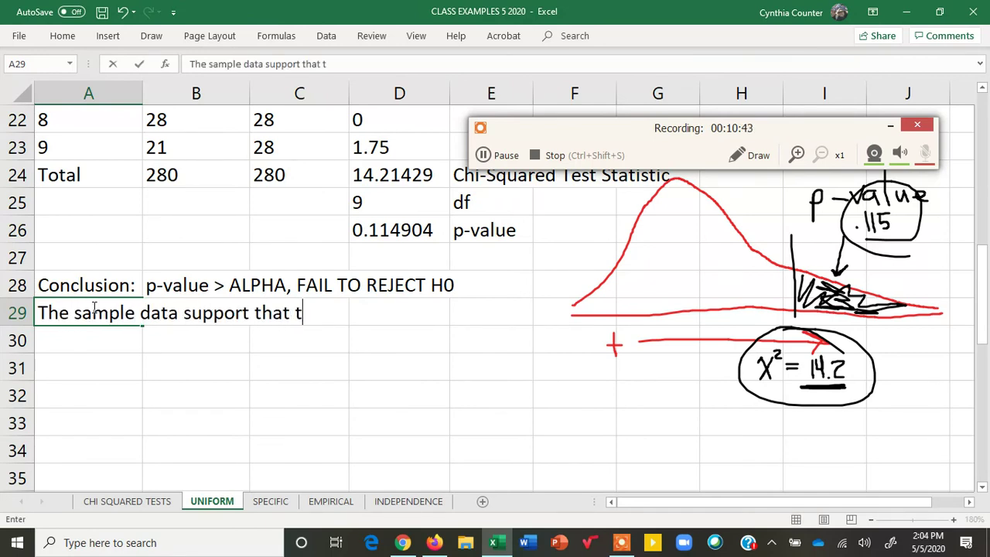
{"action": "type", "text": "he digits in the lottery"}
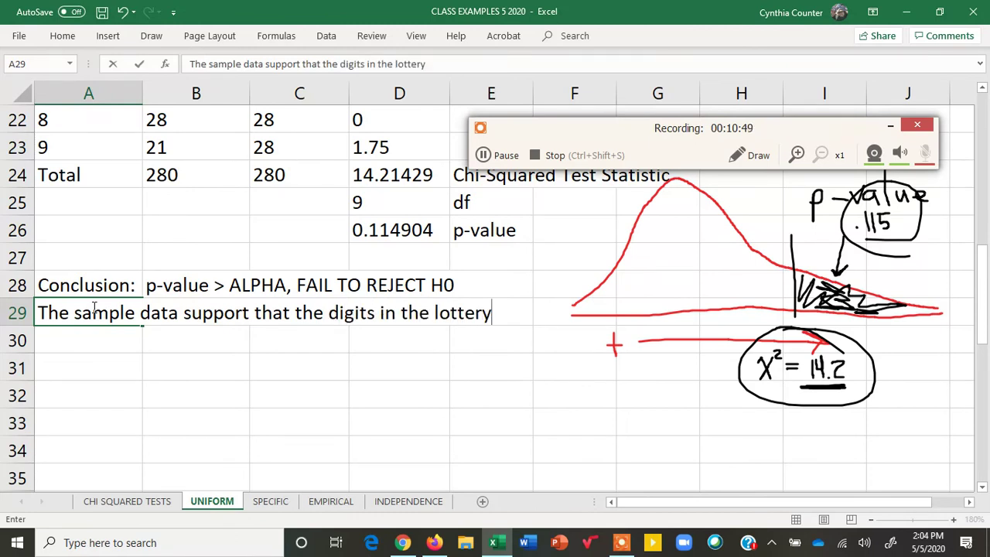
{"action": "key", "text": "Return"}
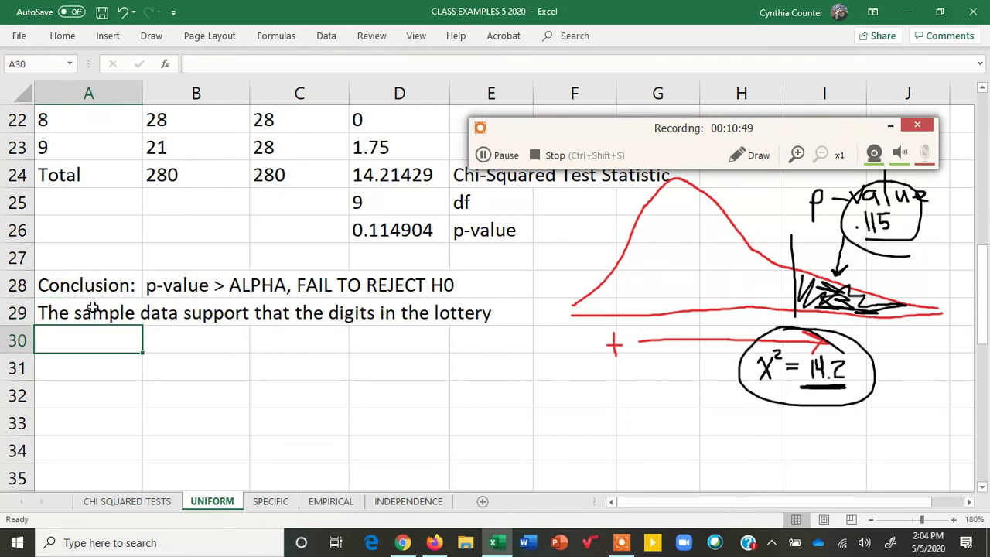
{"action": "type", "text": "follow"}
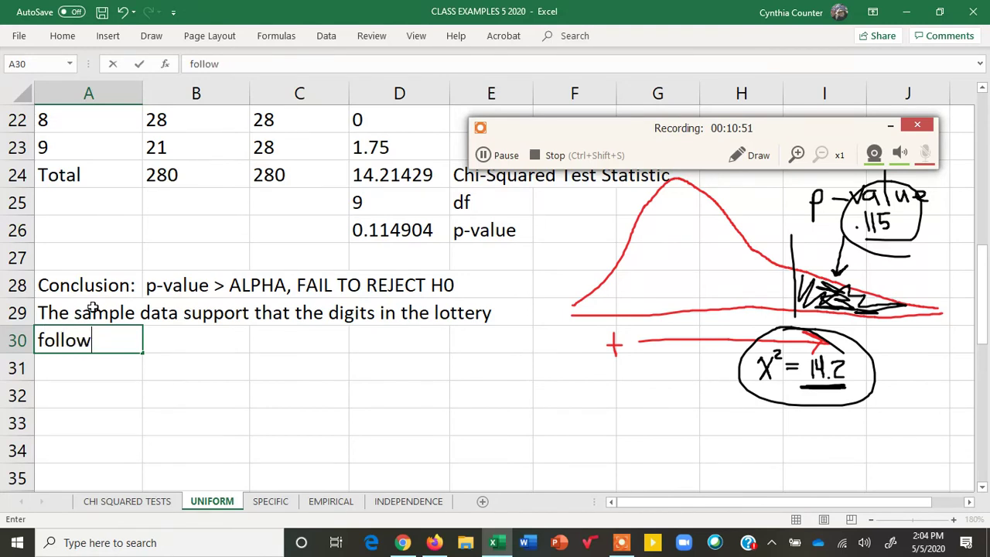
{"action": "type", "text": " a uniform"}
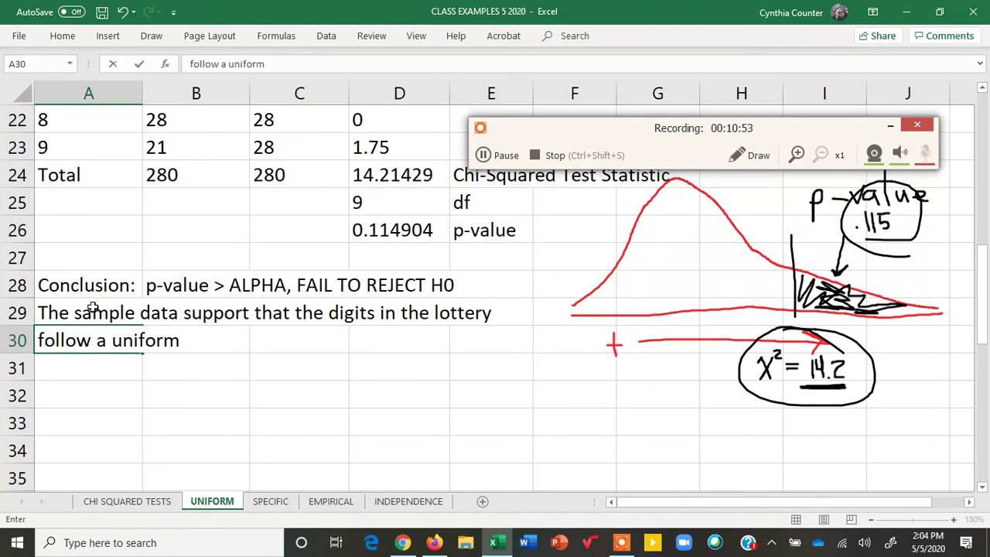
{"action": "type", "text": " distribution."}
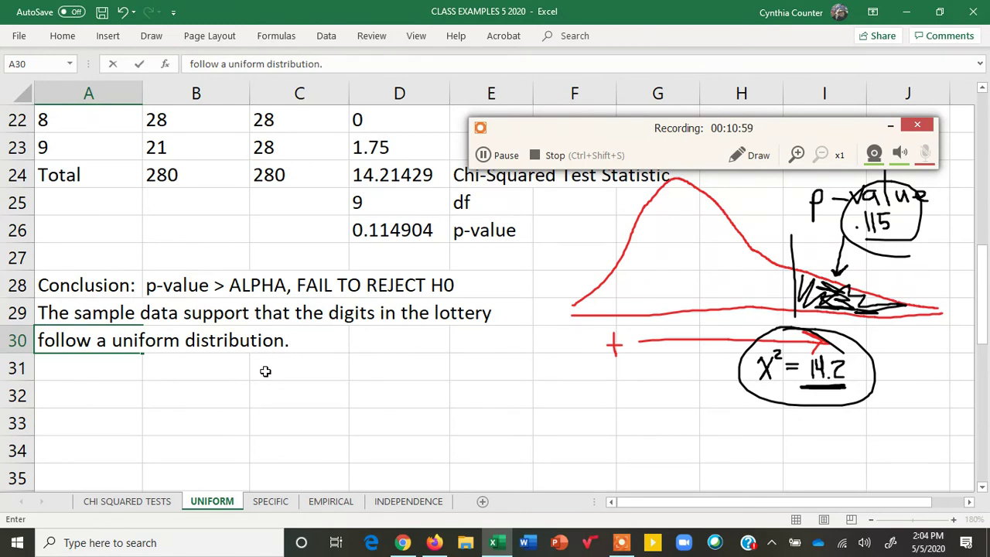
Enter "The differences between the observed and expected frequencies" in cell A32, leaving a blank row below the interpretation.
{"action": "left_click", "coordinate": [89, 365]}
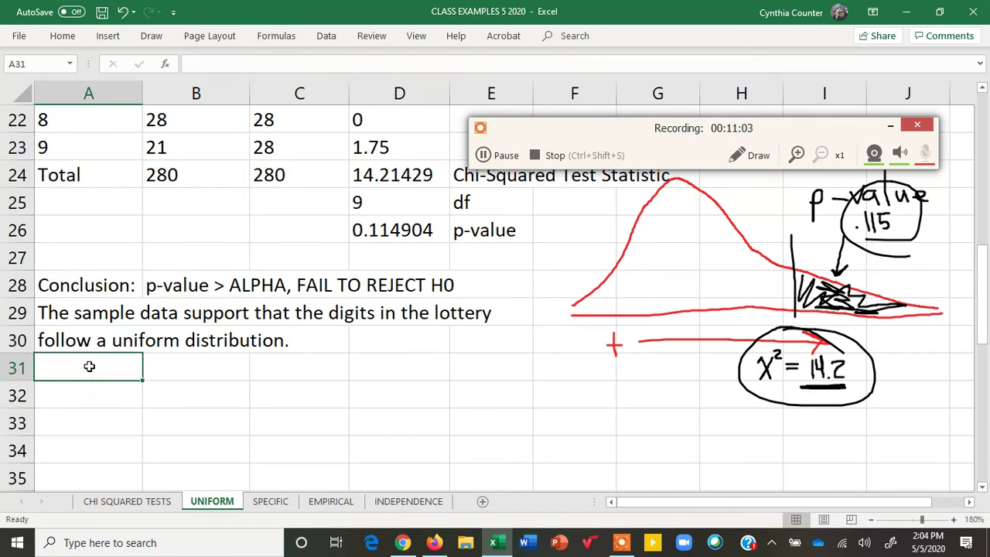
{"action": "left_click", "coordinate": [93, 397]}
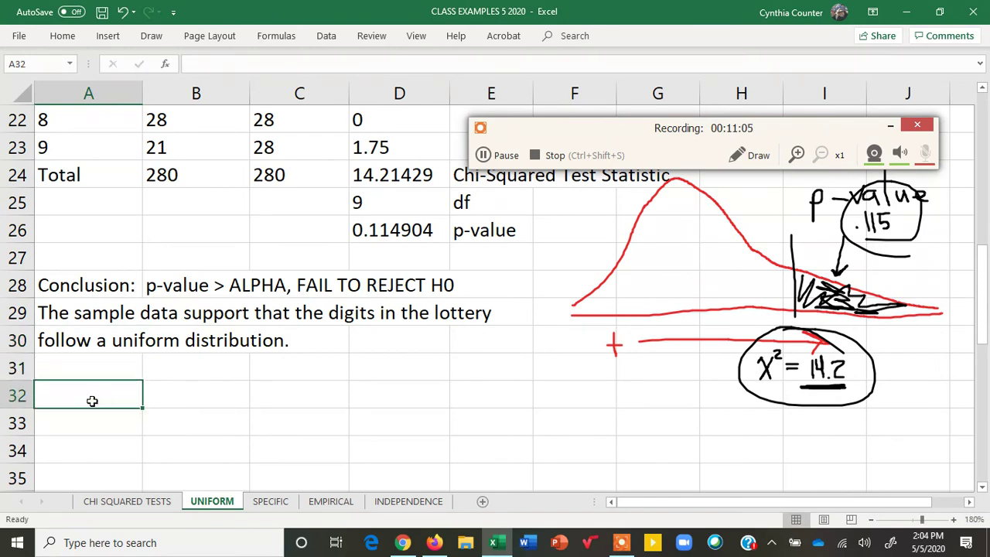
{"action": "type", "text": "The differences"}
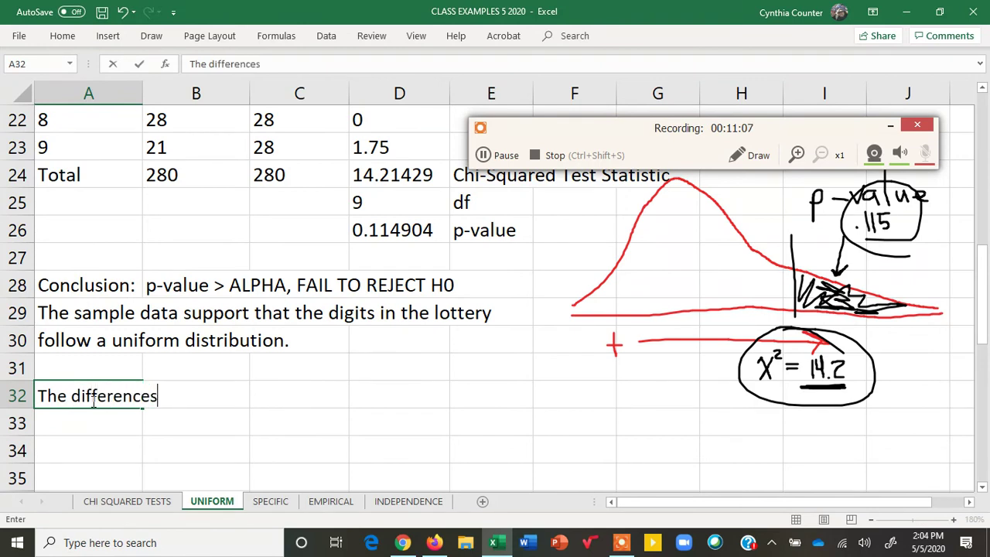
{"action": "type", "text": " between the ob"}
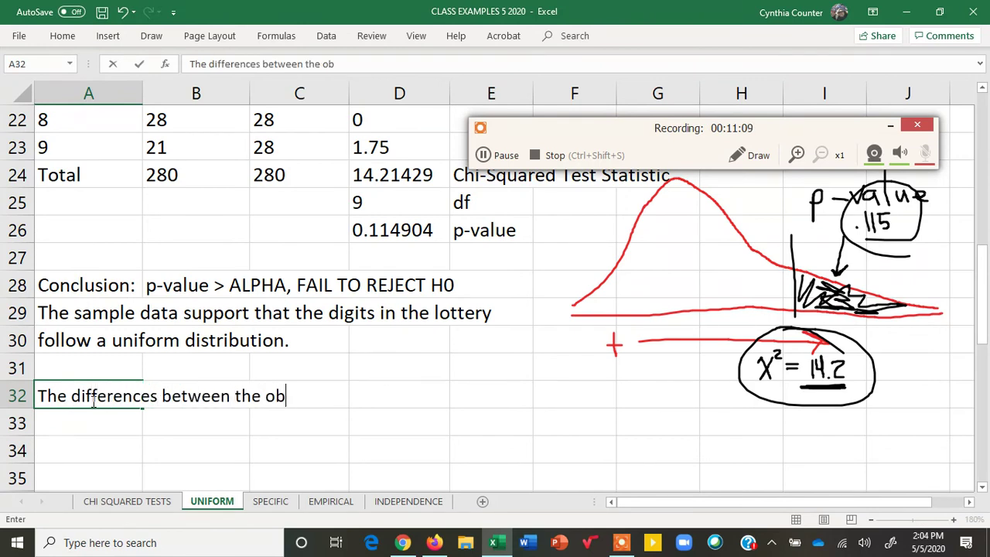
{"action": "type", "text": "served and ex"}
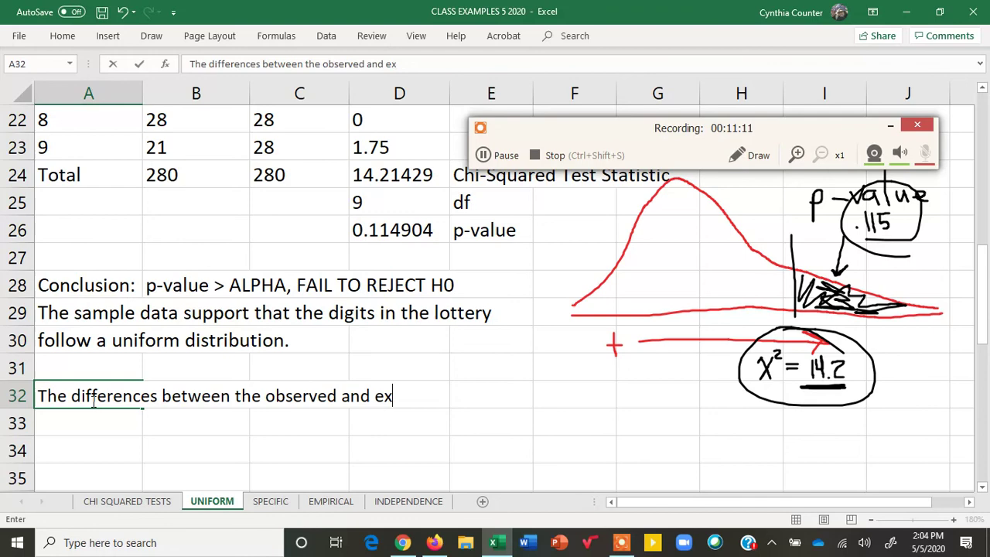
{"action": "type", "text": "pected frequencies"}
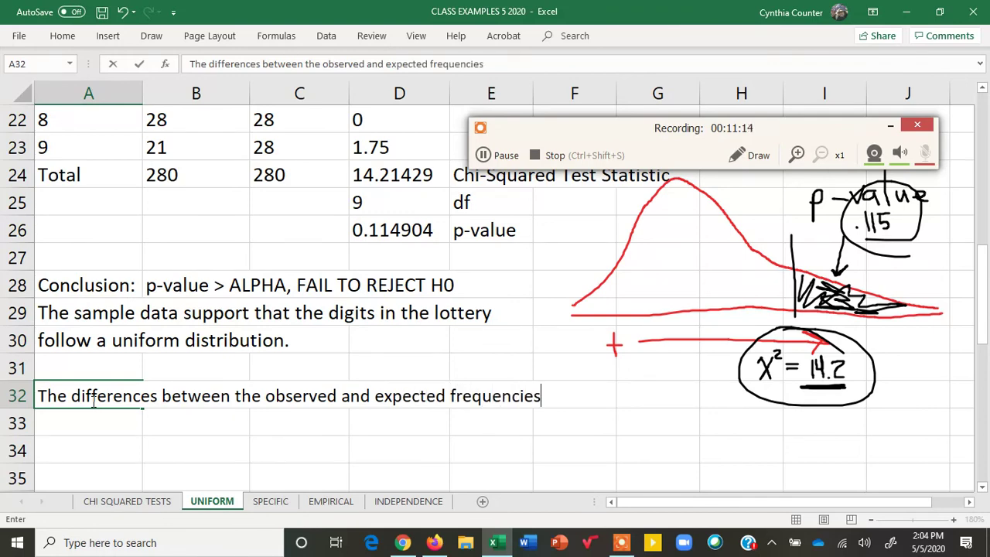
{"action": "key", "text": "Return"}
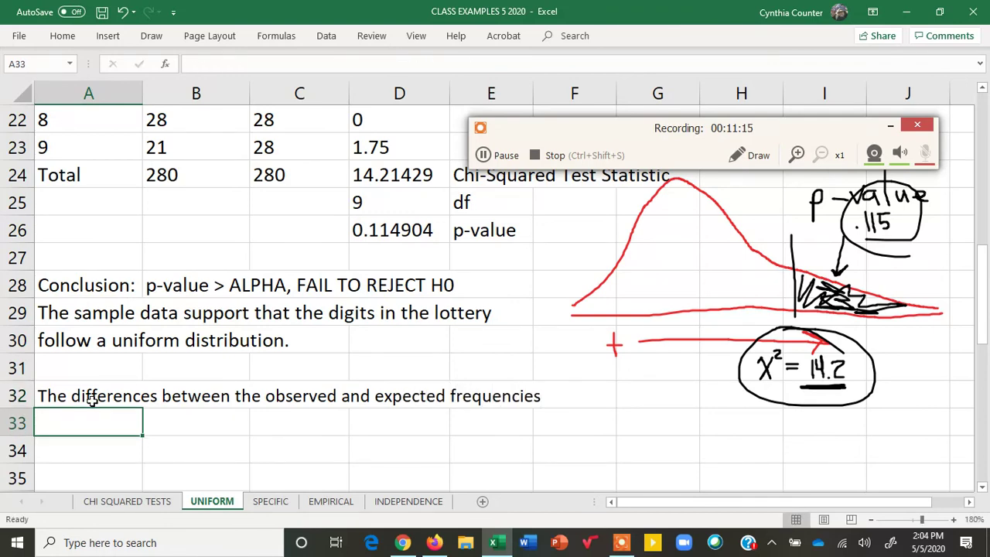
Continue the sentence with "were likely due to random sampling error and are not statistically" in A33 and "significant." in A34.
{"action": "type", "text": "were likely due"}
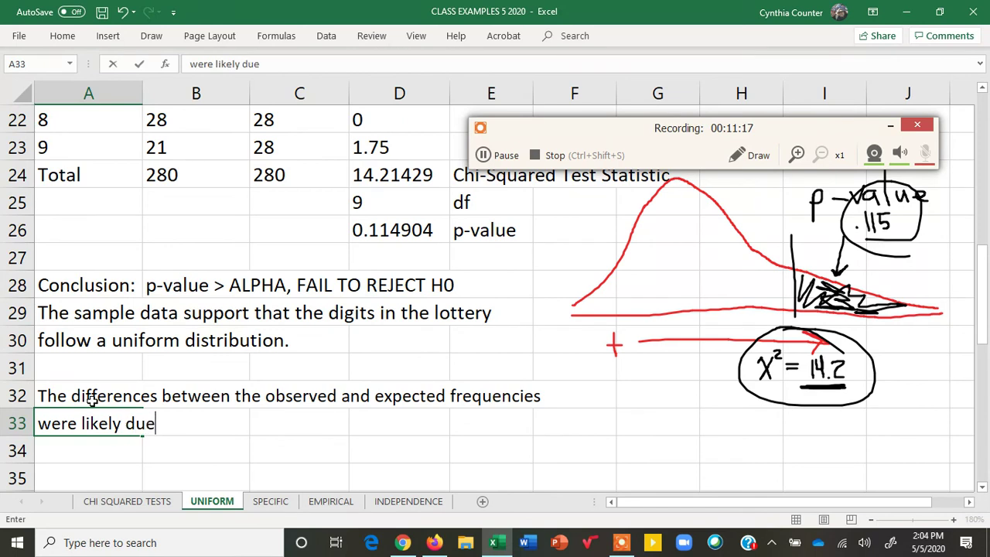
{"action": "type", "text": " to rando"}
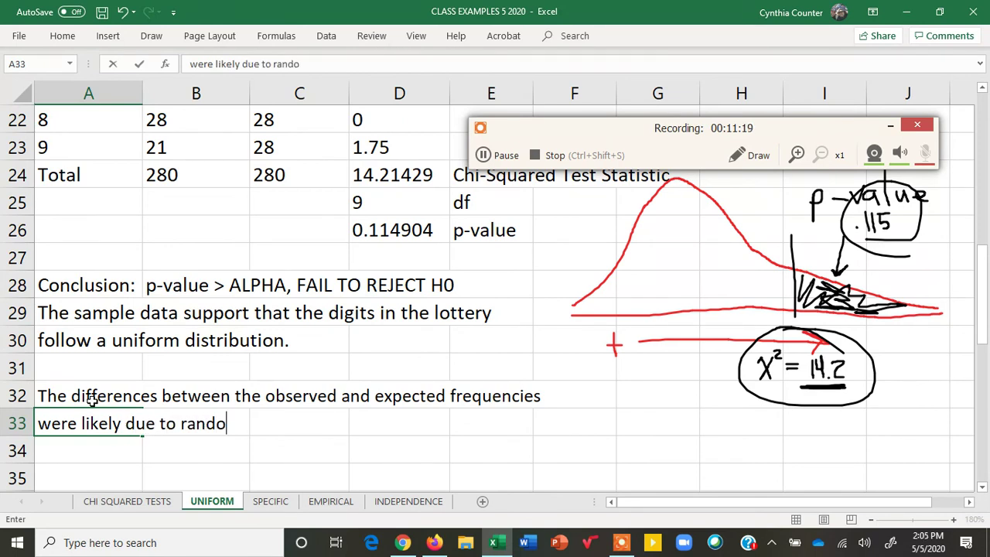
{"action": "type", "text": "m sampling err"}
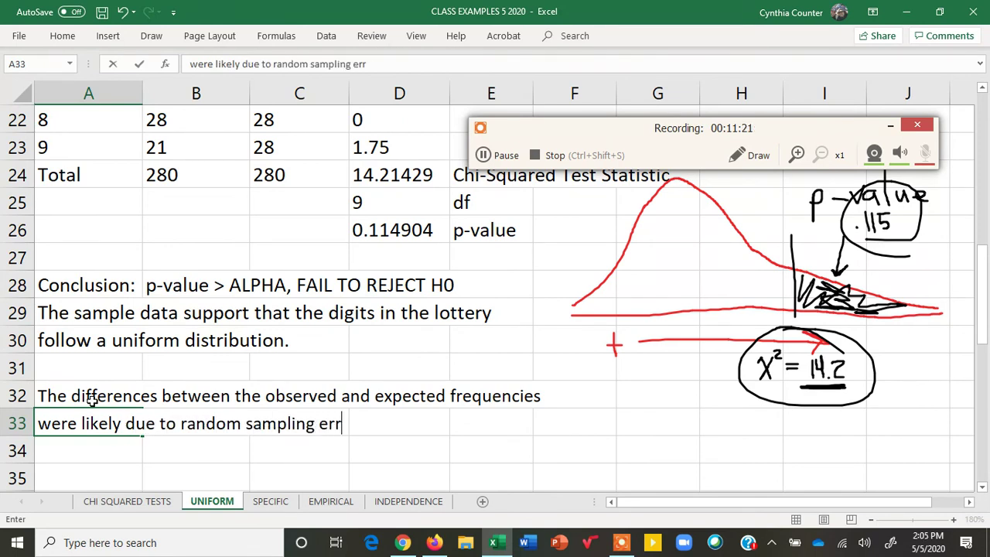
{"action": "type", "text": "or and are no"}
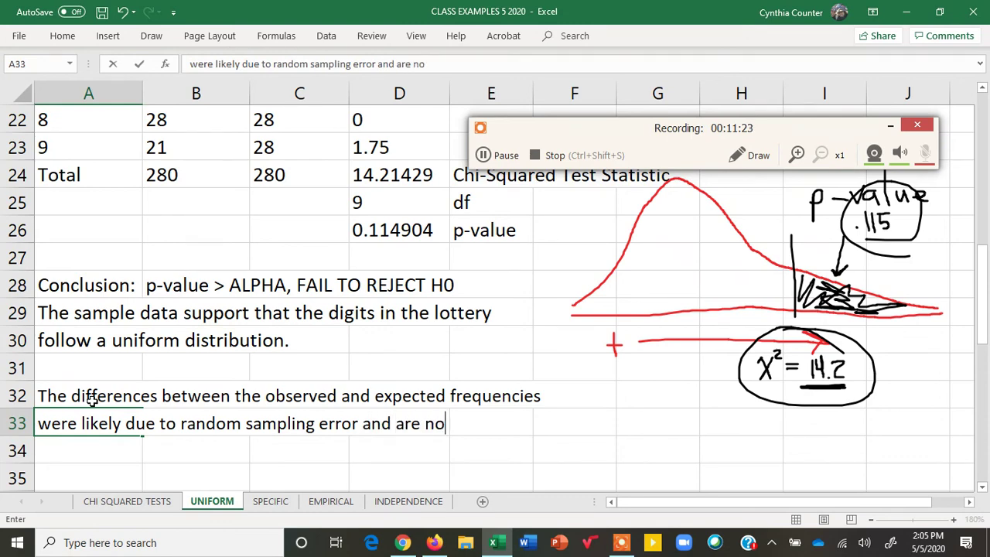
{"action": "type", "text": "t statistically"}
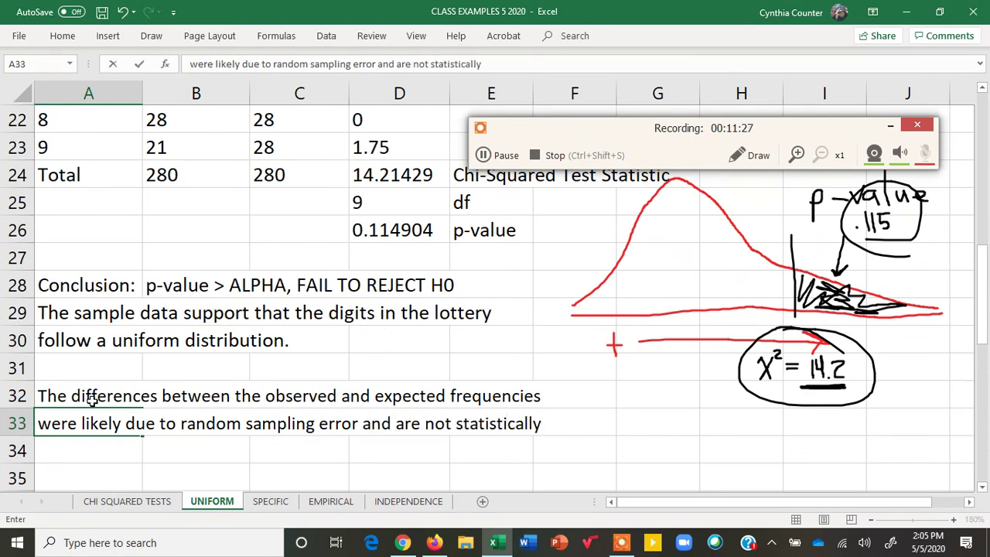
{"action": "key", "text": "Return"}
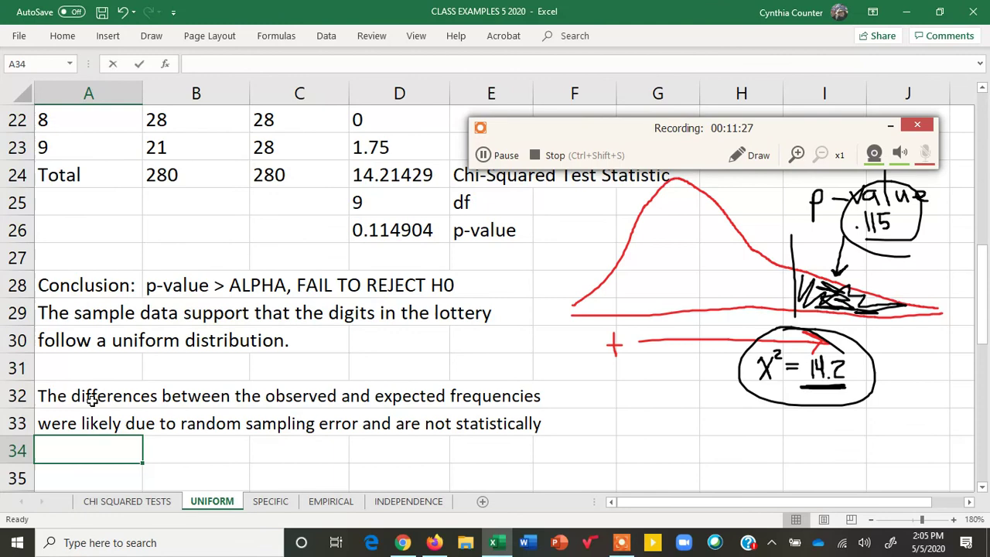
{"action": "type", "text": "significant."}
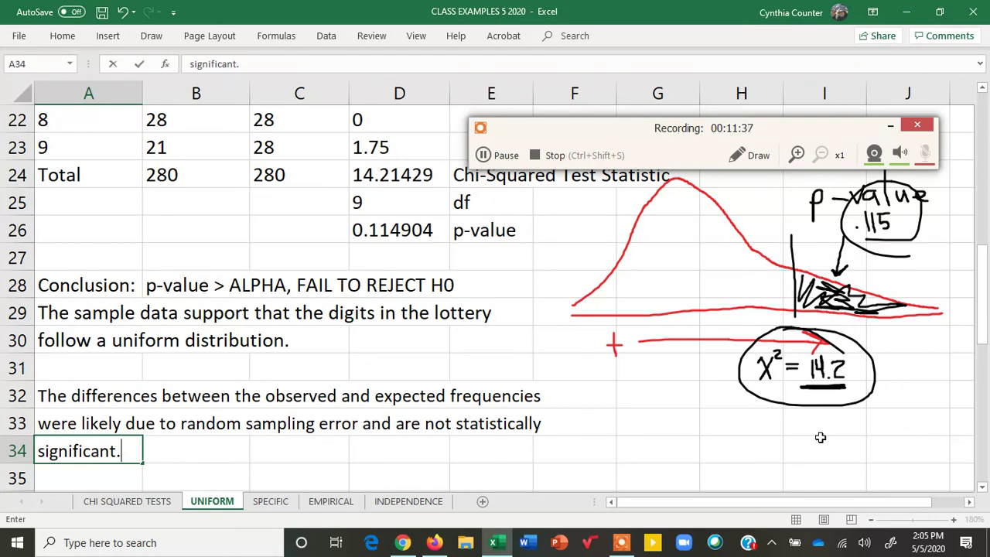
Enter the error note "Since the Null Hypothesis is supported, possible Type II Error" in cell A36.
{"action": "left_click_drag", "start_coordinate": [986, 325], "coordinate": [986, 348]}
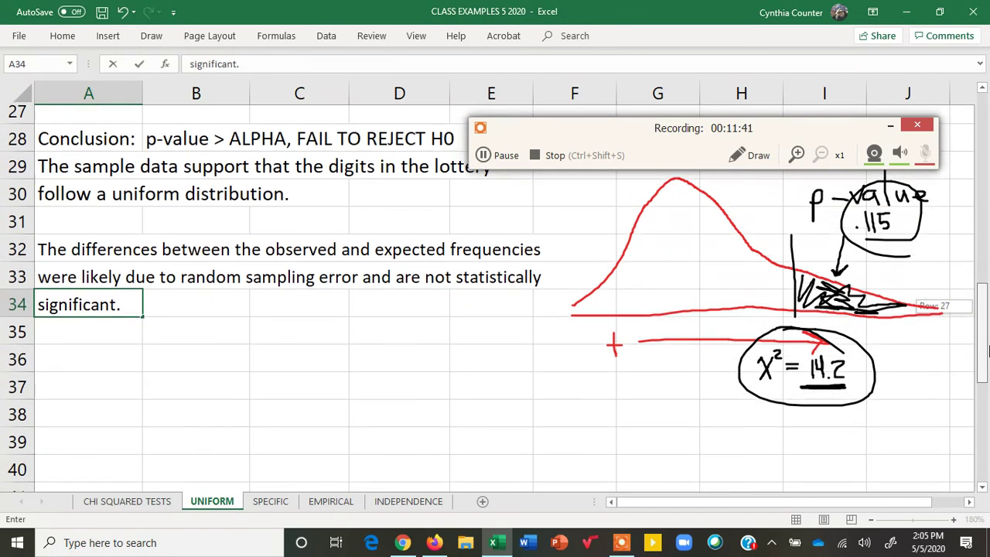
{"action": "left_click", "coordinate": [83, 365]}
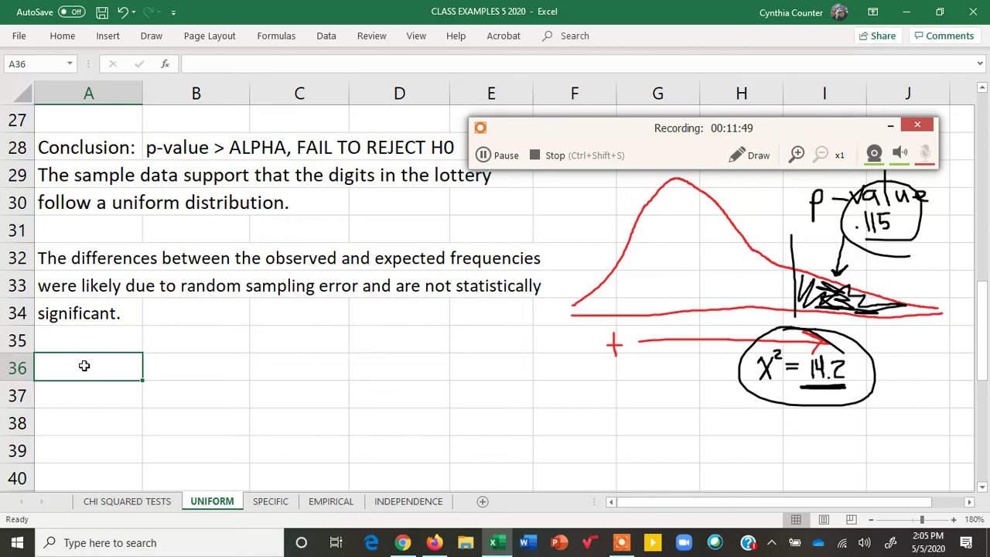
{"action": "type", "text": "Since "}
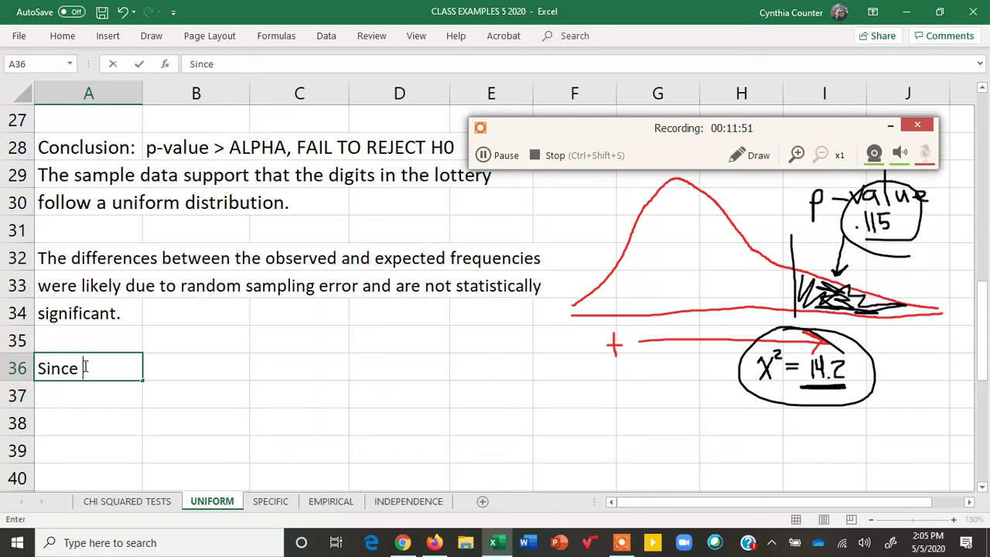
{"action": "type", "text": "the Nully"}
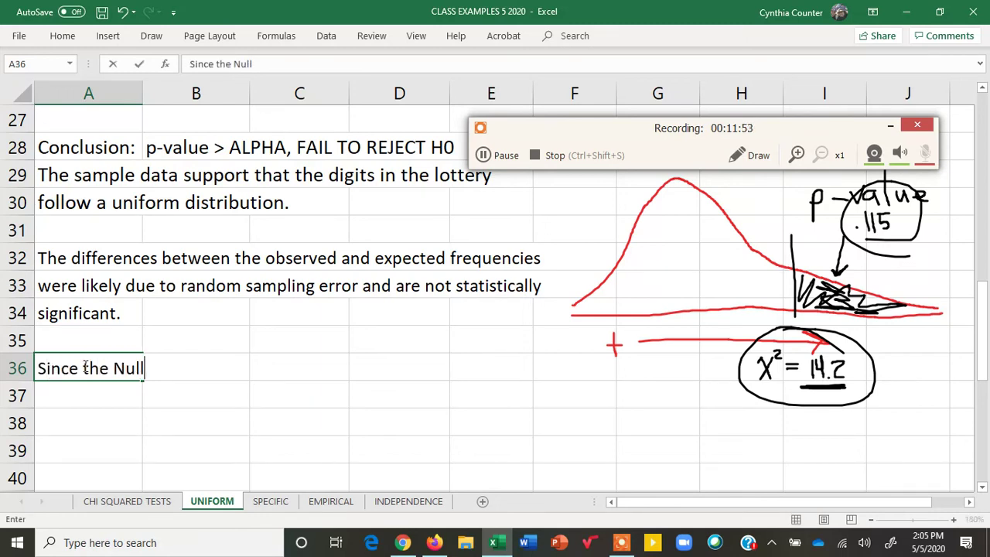
{"action": "key", "text": "BackSpace"}
{"action": "key", "text": "BackSpace"}
{"action": "type", "text": "Hypothe"}
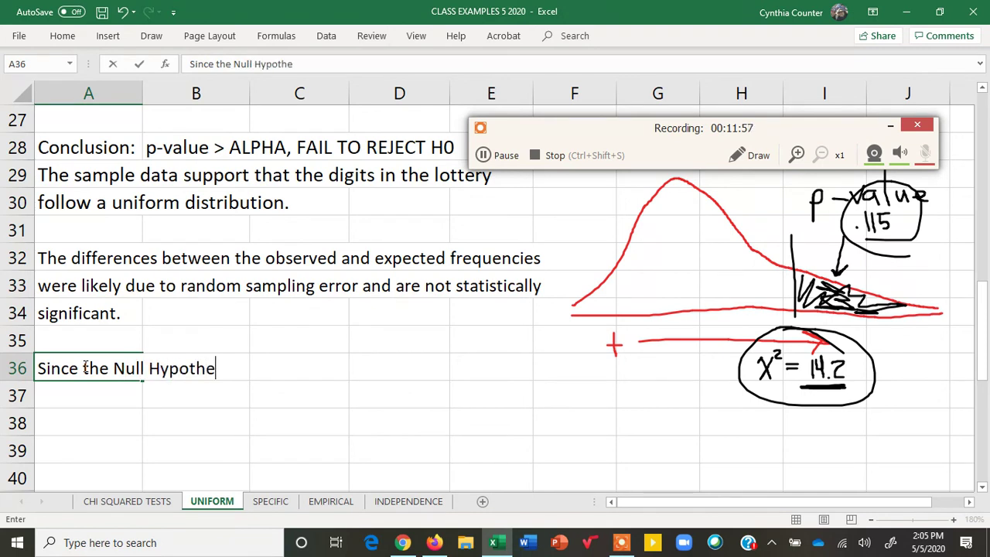
{"action": "type", "text": "sis is supp"}
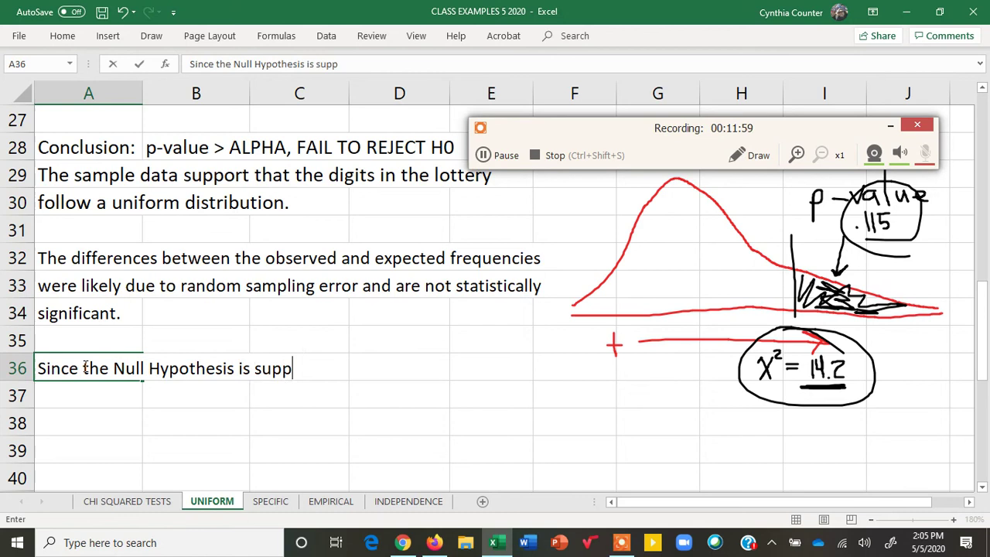
{"action": "type", "text": "orted,"}
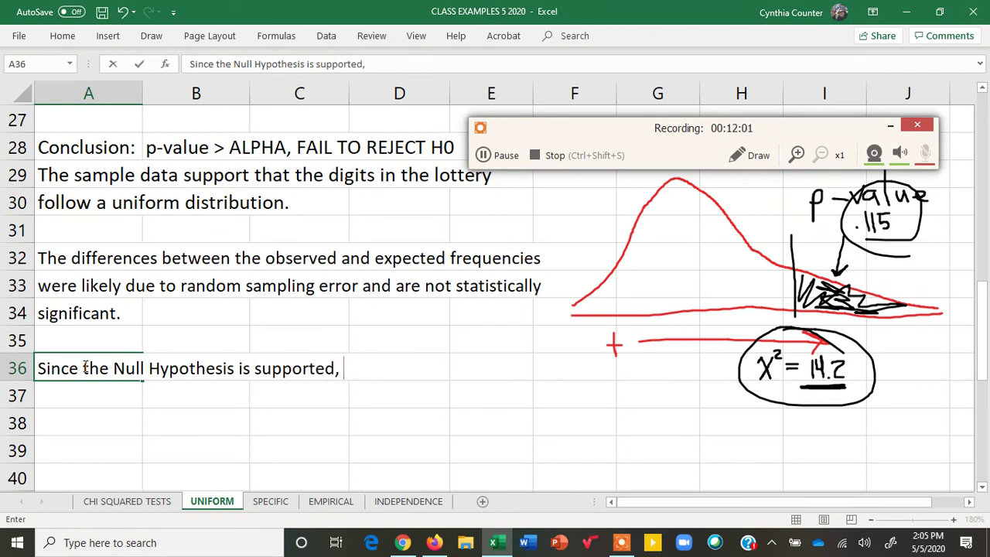
{"action": "type", "text": " possib"}
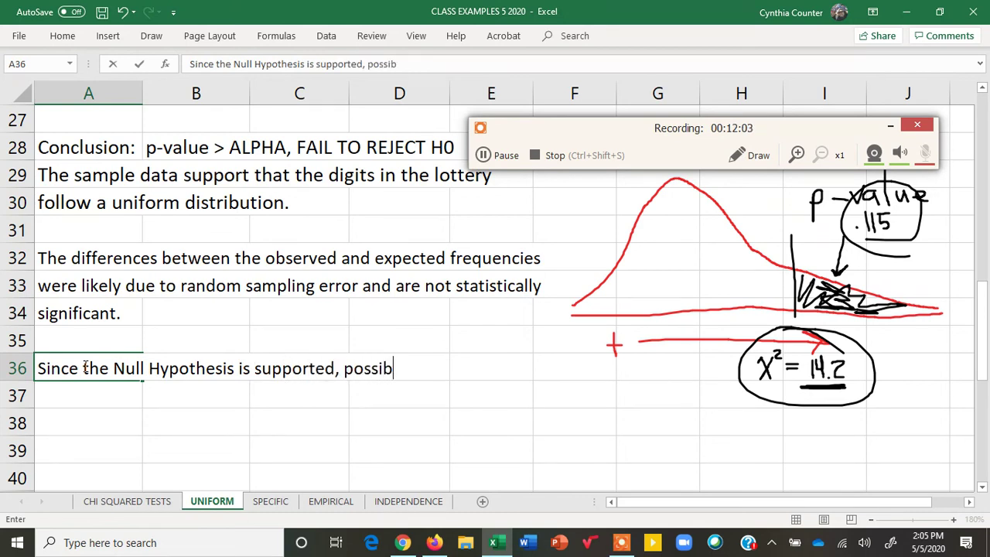
{"action": "type", "text": "le Type I"}
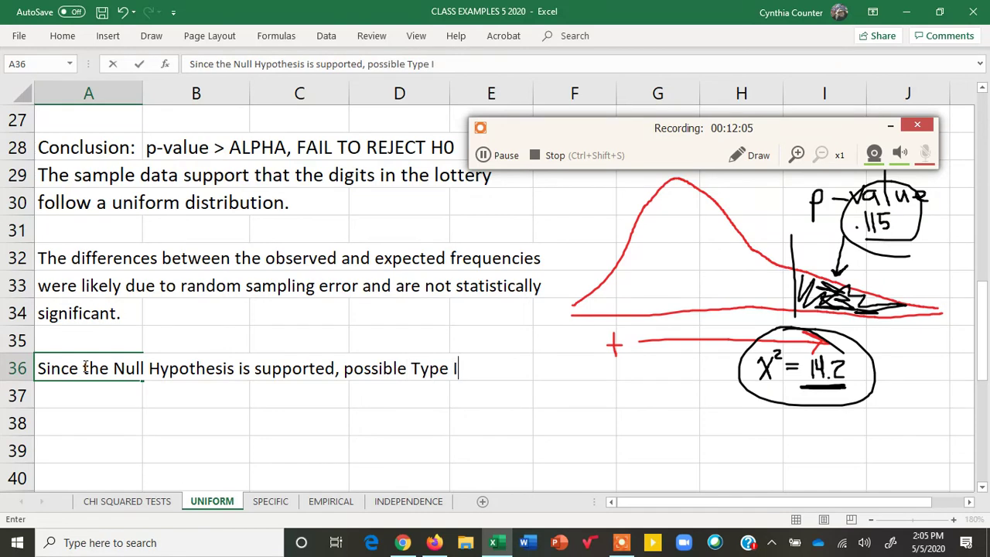
{"action": "type", "text": "I Error"}
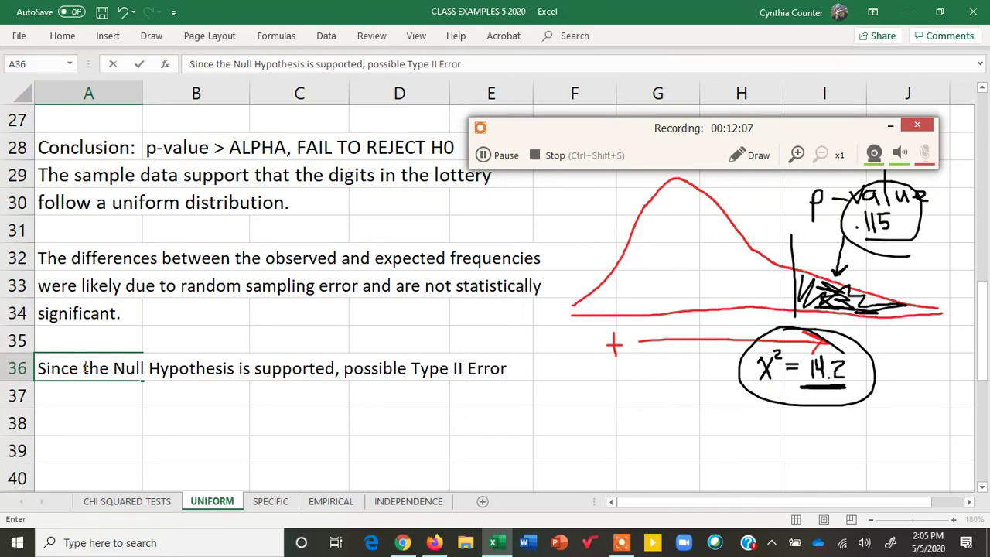